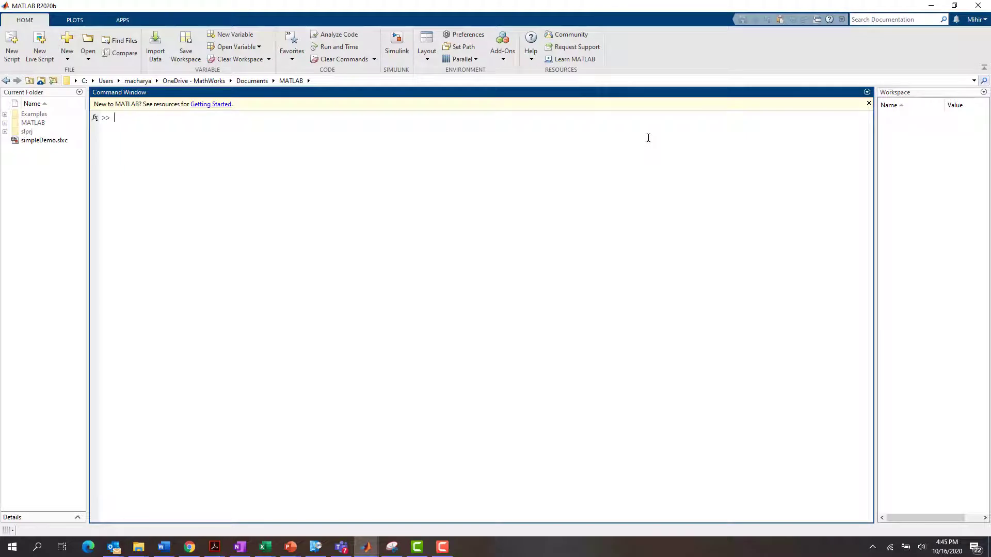
pyautogui.write('c na')
pyautogui.write('v')
# - Run doc nav to open the Navigation Toolbox documentation overview
pyautogui.press('Return')
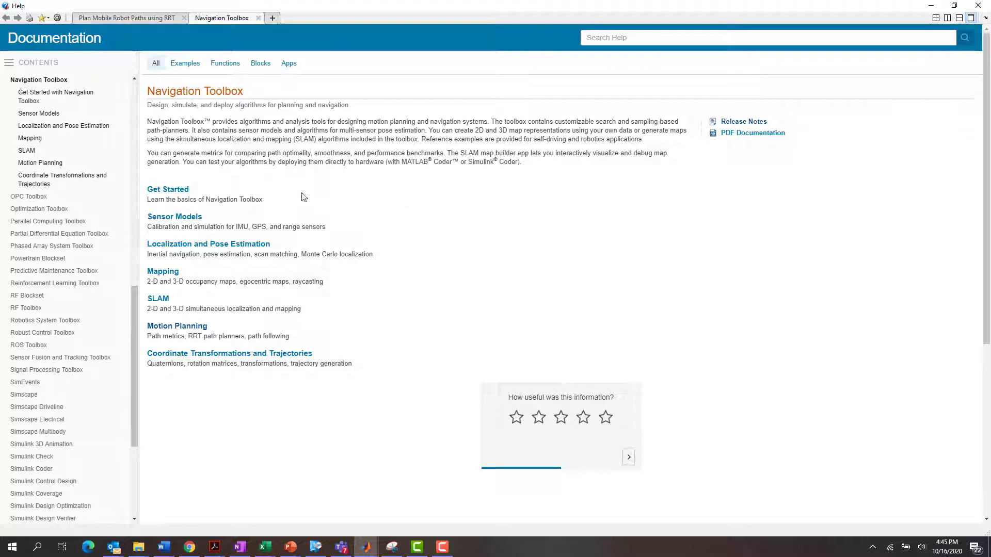
# - Open the Plan Mobile Robot Paths using RRT example as a live script via Motion Planning examples
pyautogui.click(177, 326)
pyautogui.click(185, 63)
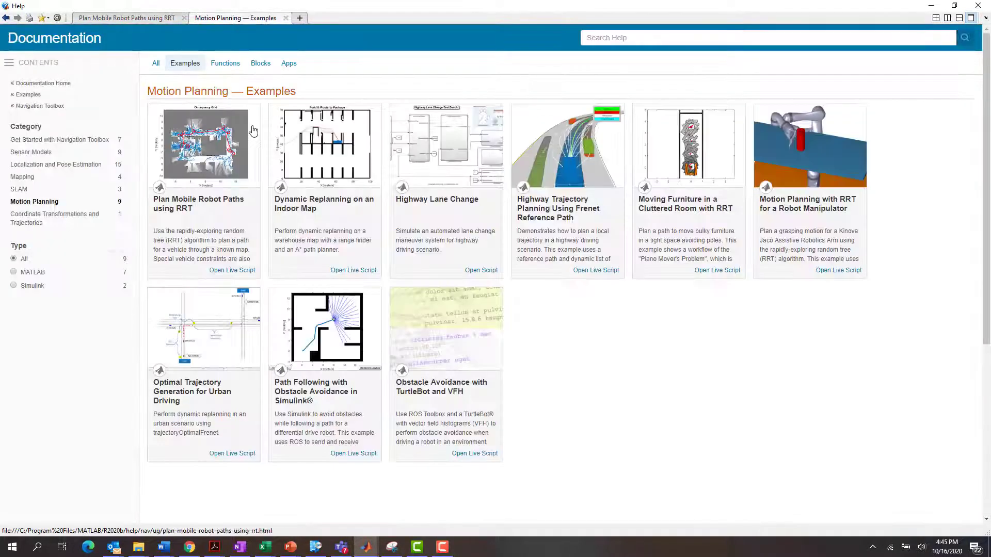
pyautogui.click(194, 203)
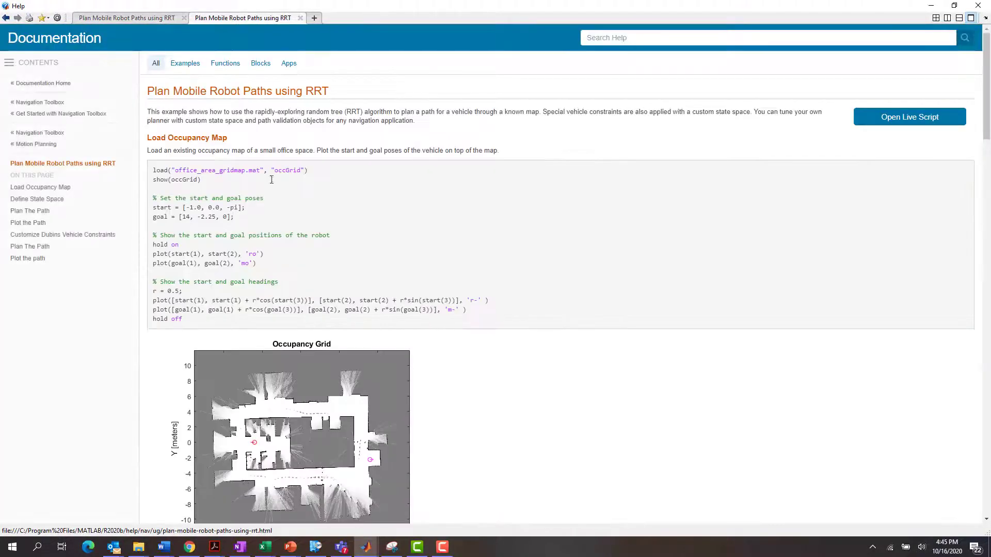
pyautogui.click(906, 121)
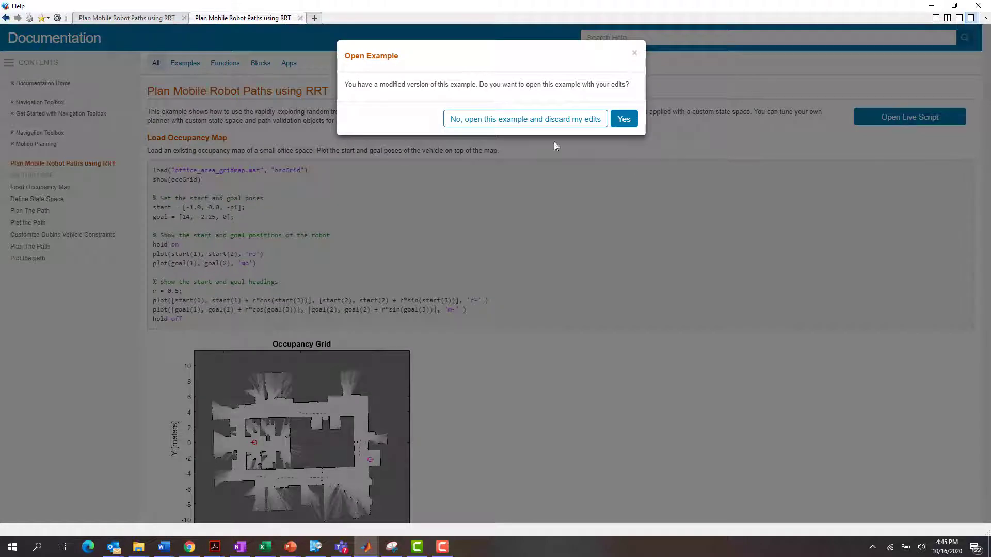
pyautogui.click(511, 119)
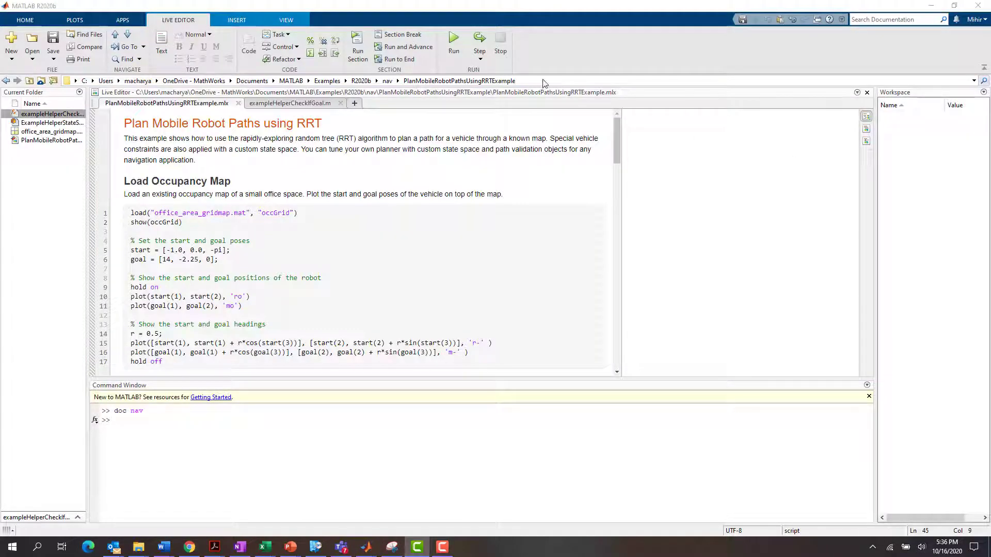
# - Open ExampleHelperStateSpaceOneSidedDubins.m from the example folder
pyautogui.click(544, 81)
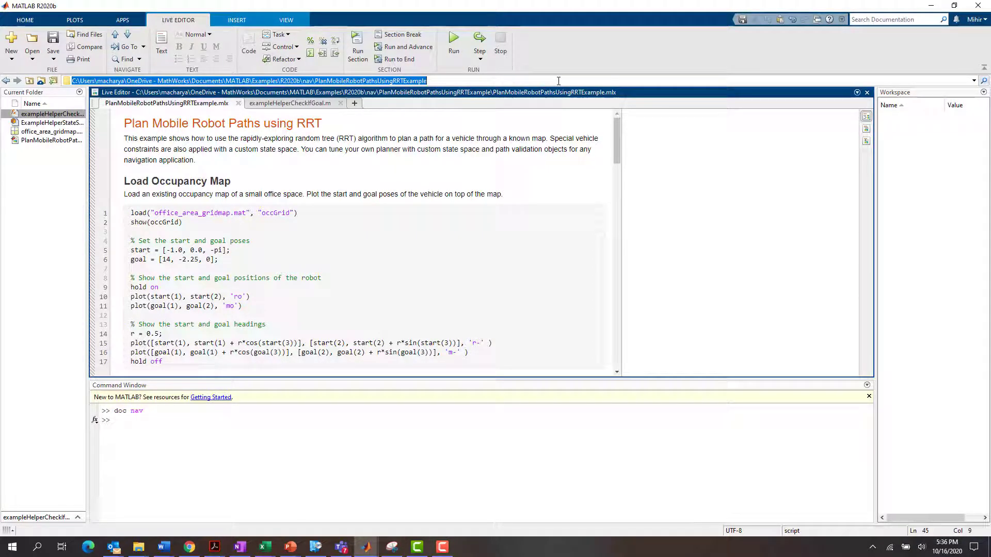
pyautogui.click(52, 123)
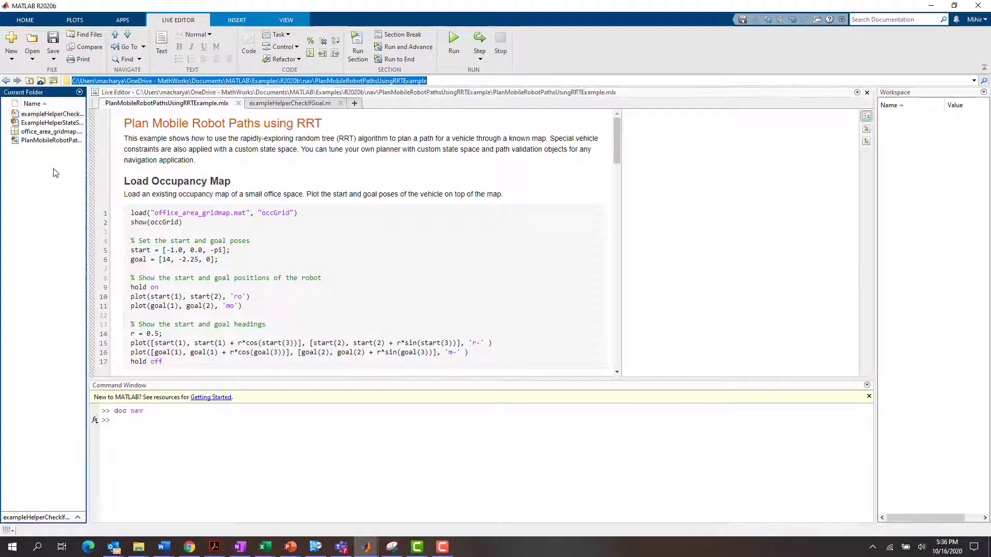
pyautogui.click(53, 123)
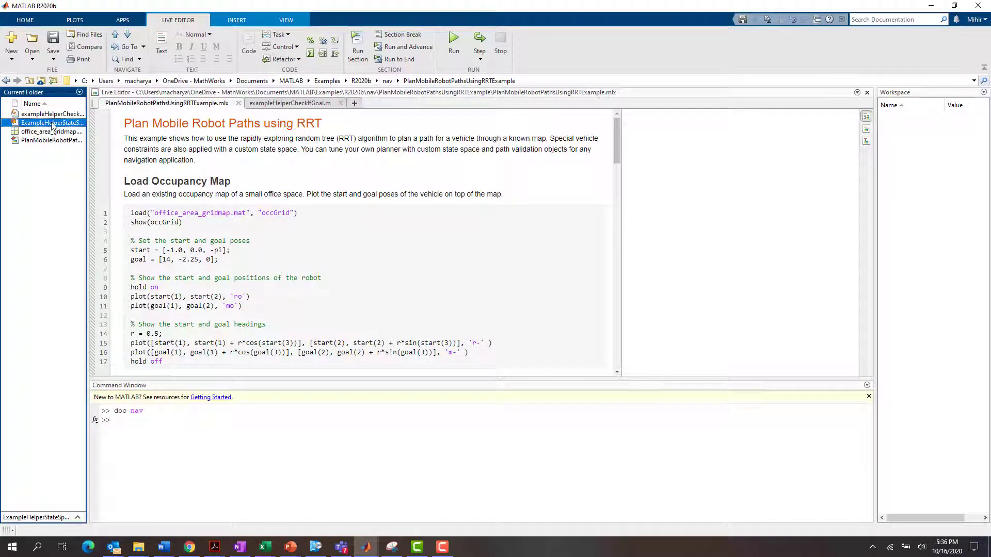
pyautogui.doubleClick(53, 123)
# - Run the live script's map-loading section to plot the office occupancy grid with start and goal
pyautogui.click(162, 103)
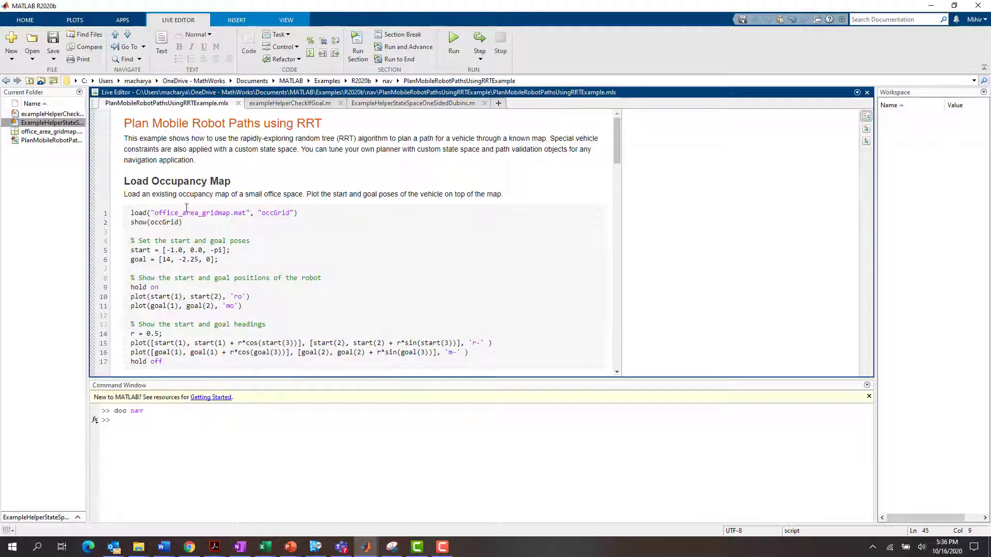
pyautogui.moveTo(130, 212); pyautogui.dragTo(299, 213)
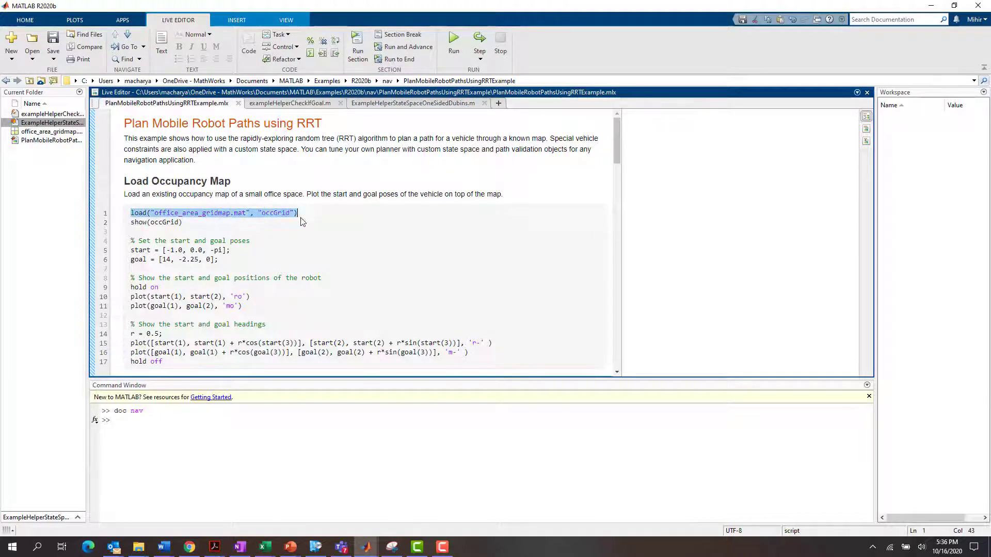
pyautogui.click(345, 223)
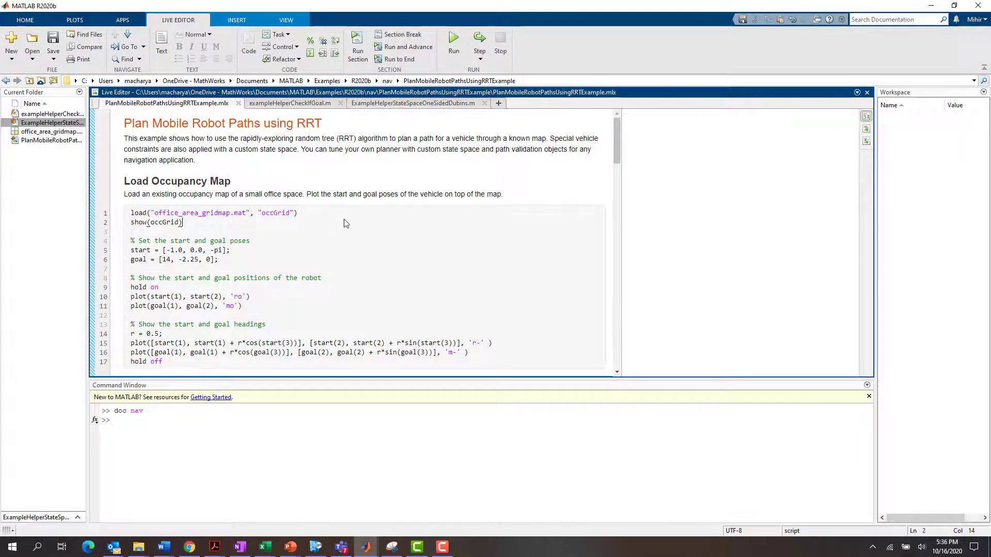
pyautogui.press('F5')
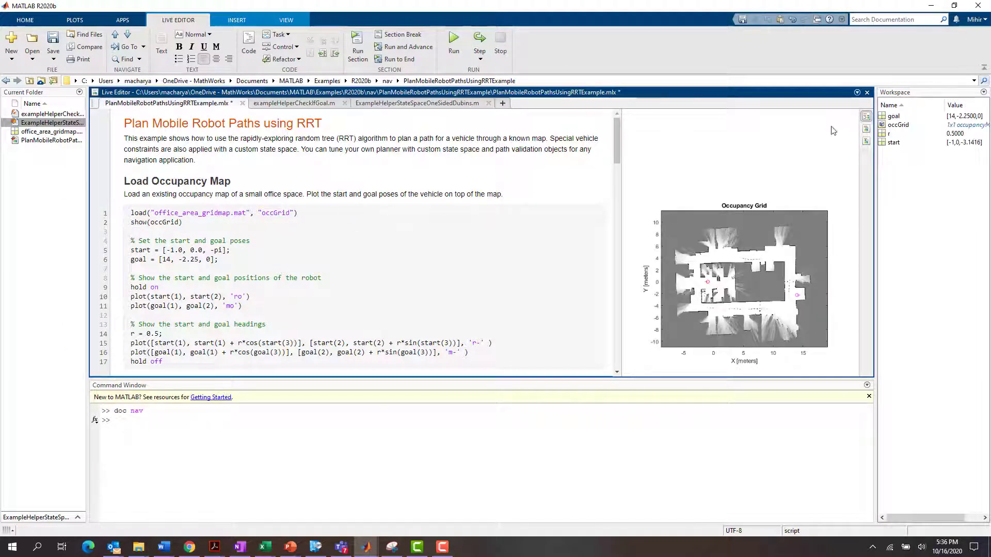
pyautogui.doubleClick(899, 124)
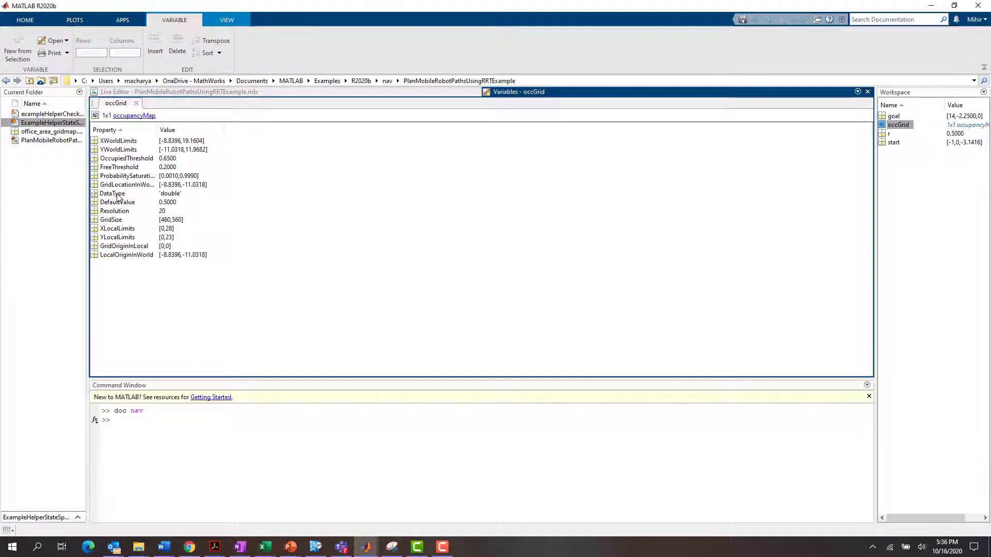
pyautogui.click(114, 211)
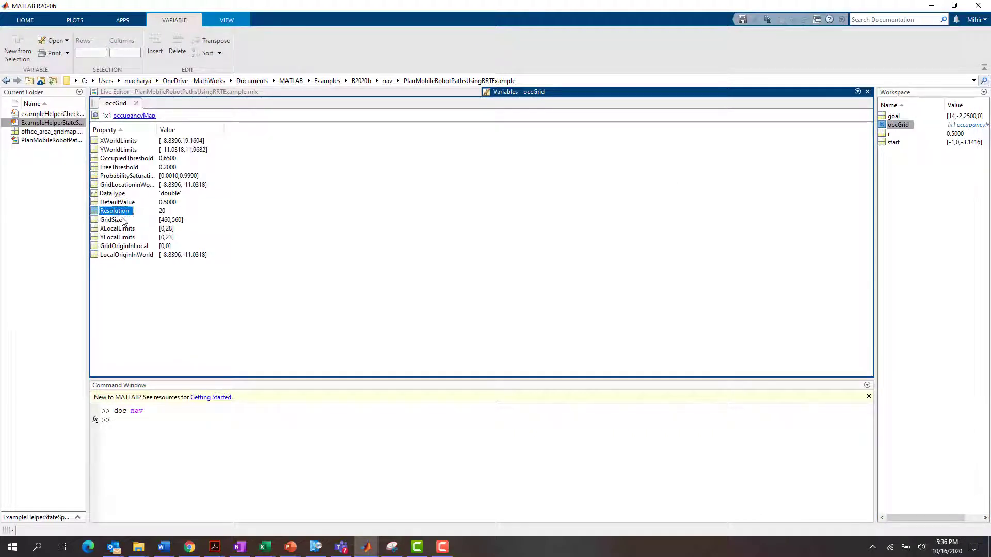
pyautogui.click(113, 220)
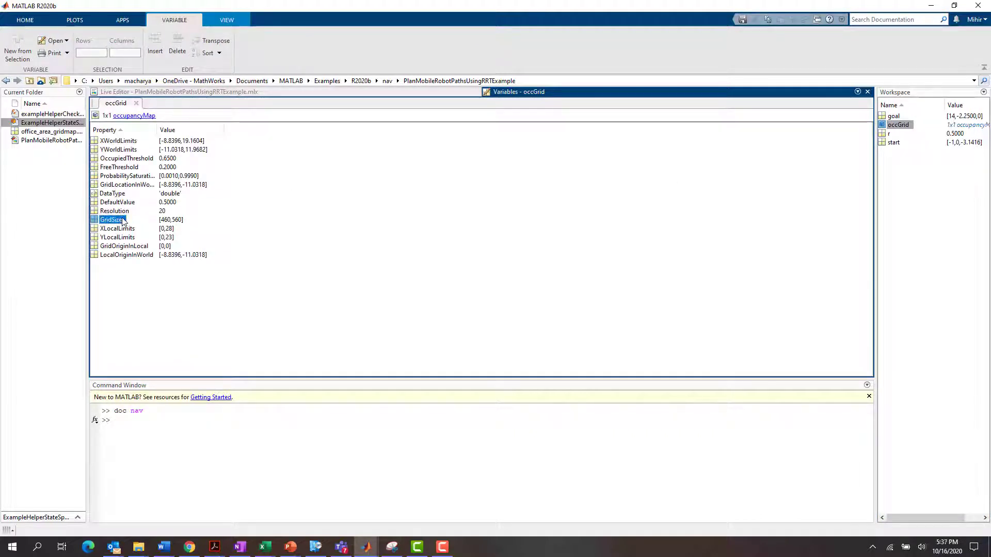
pyautogui.click(238, 92)
pyautogui.moveTo(133, 223); pyautogui.dragTo(186, 224)
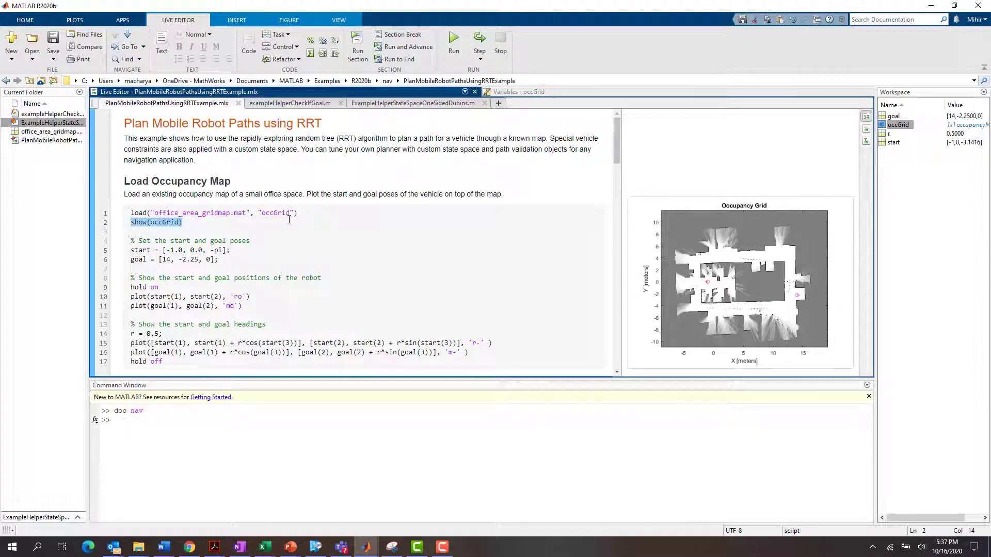
pyautogui.click(288, 220)
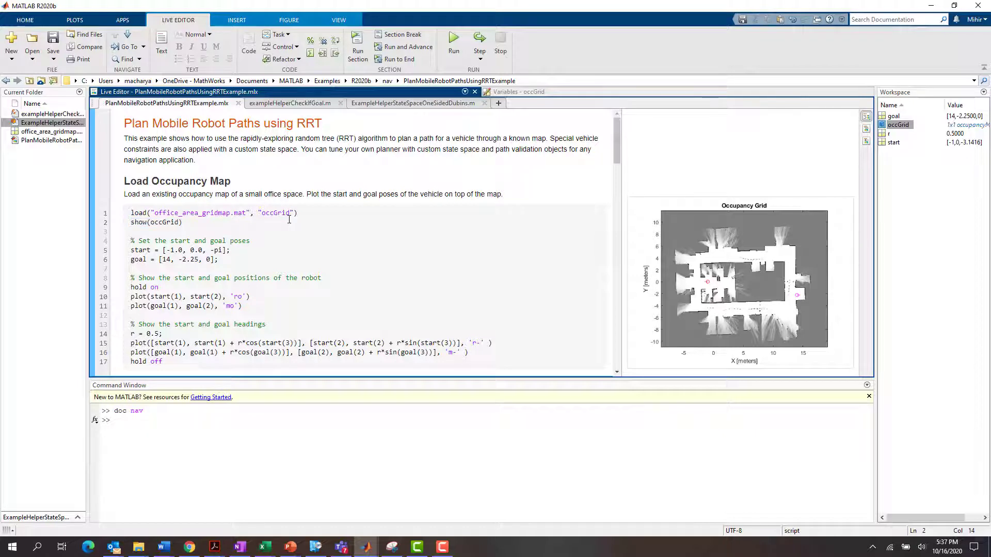
pyautogui.scroll(-2, 288, 223)
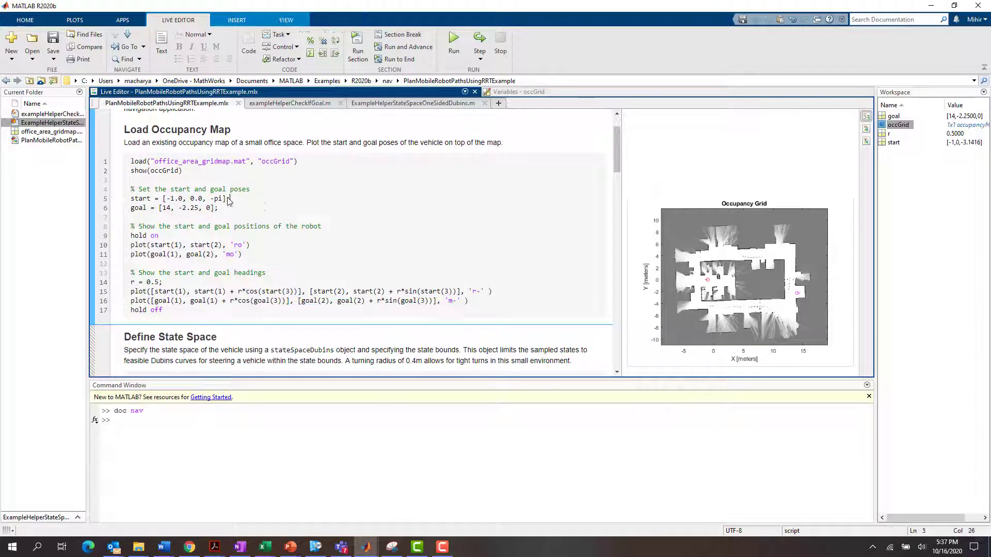
pyautogui.moveTo(230, 199); pyautogui.dragTo(163, 198)
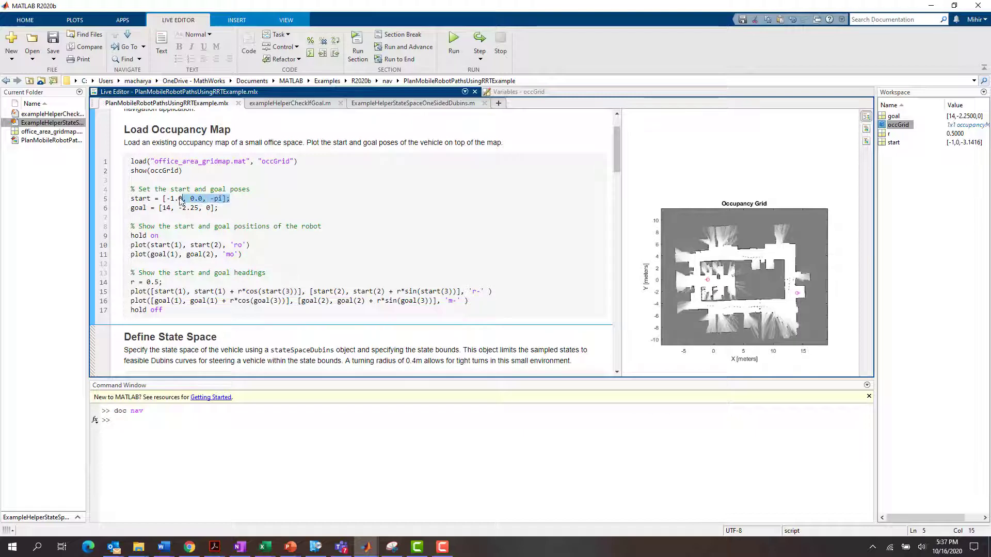
pyautogui.click(357, 189)
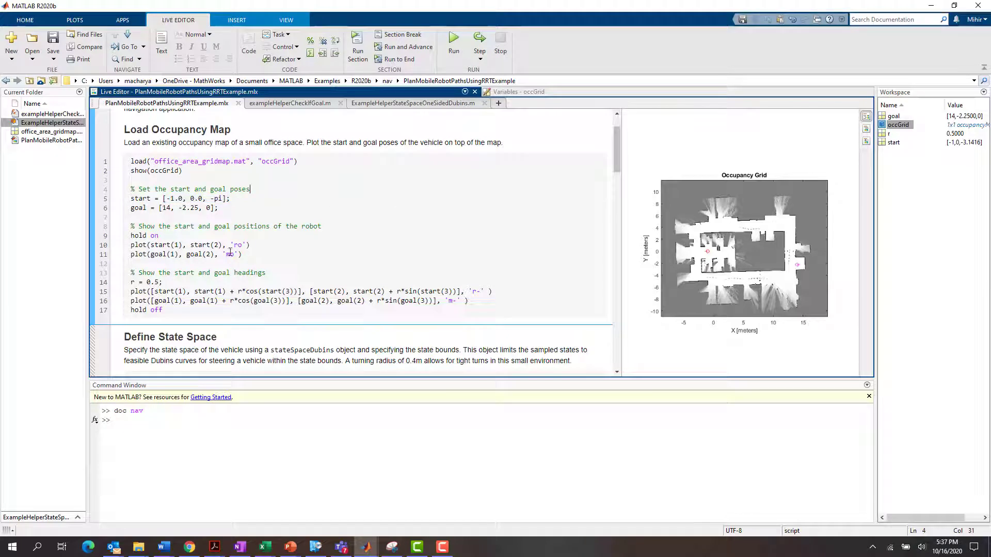
pyautogui.moveTo(242, 254); pyautogui.dragTo(130, 245)
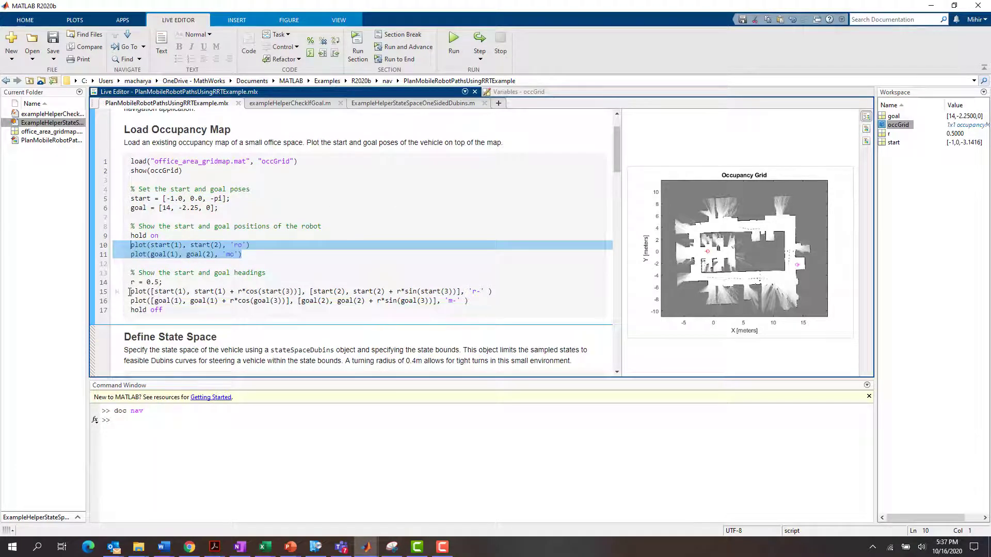
pyautogui.moveTo(129, 291)
pyautogui.mouseDown()
pyautogui.moveTo(466, 292)
pyautogui.moveTo(470, 301)
pyautogui.mouseUp()
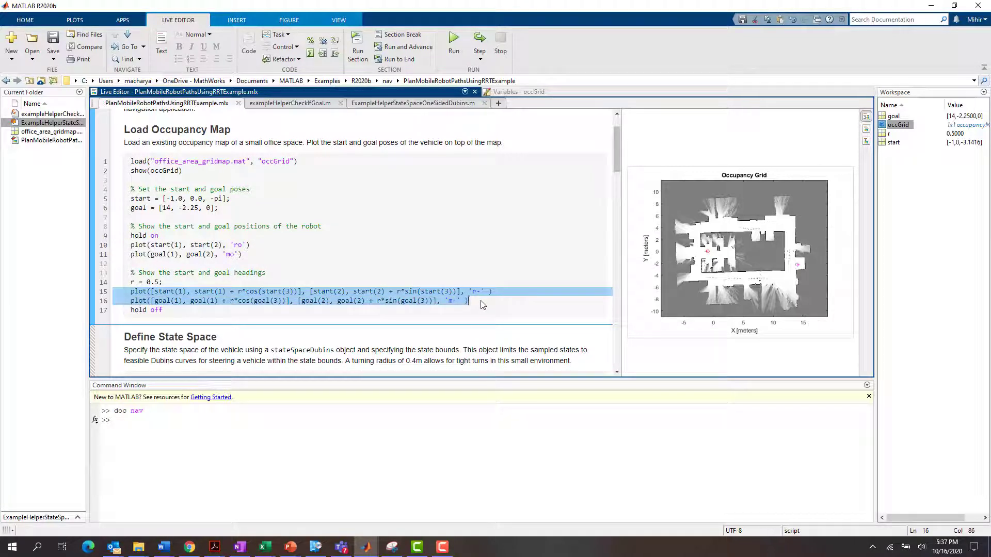
pyautogui.click(481, 301)
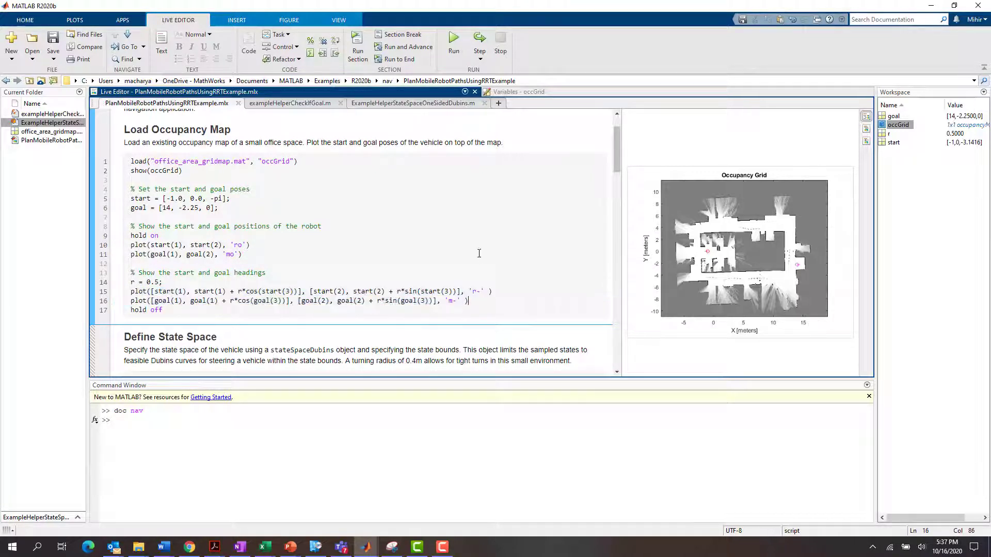
pyautogui.scroll(-3, 476, 232)
pyautogui.scroll(-3, 477, 233)
pyautogui.scroll(-3, 449, 202)
pyautogui.click(424, 185)
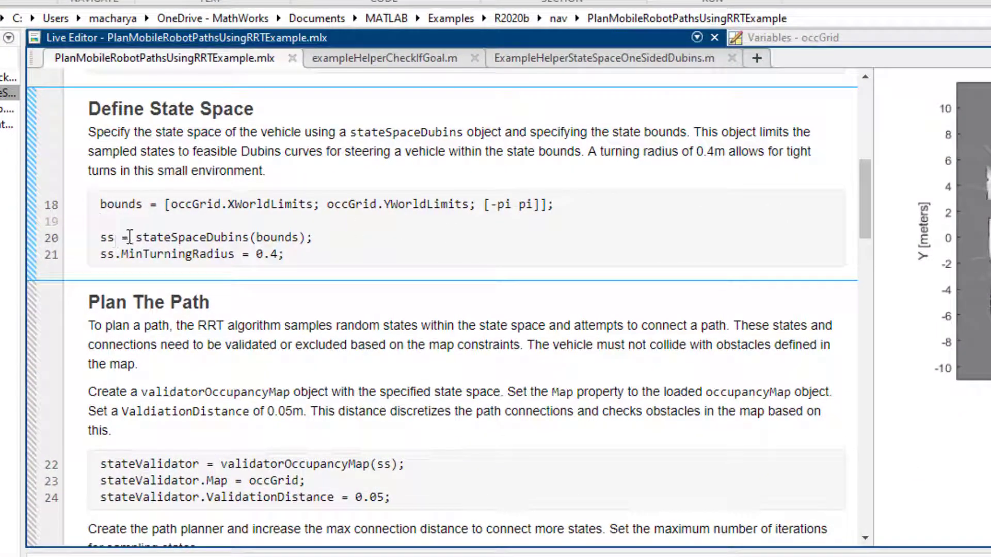
pyautogui.moveTo(100, 238); pyautogui.dragTo(314, 238)
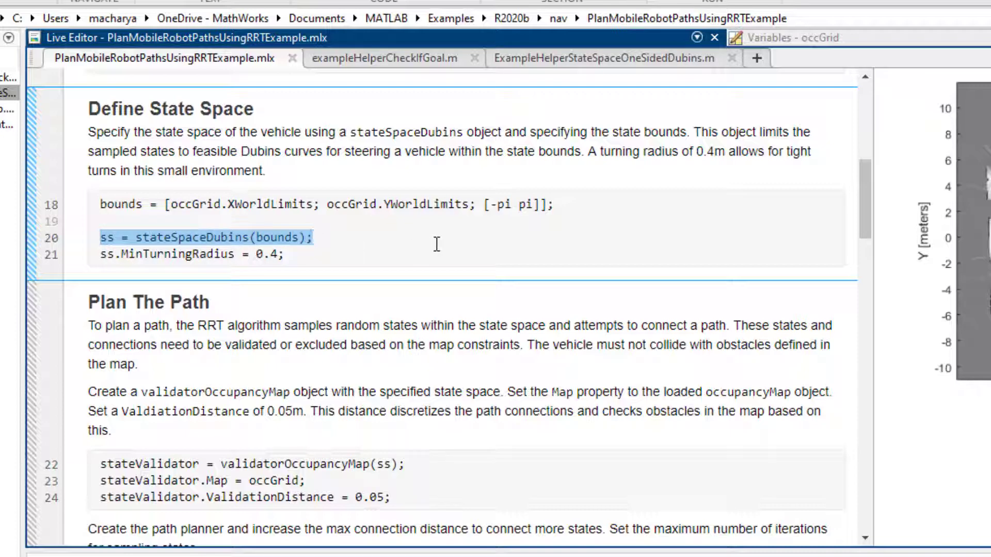
pyautogui.scroll(3, 436, 245)
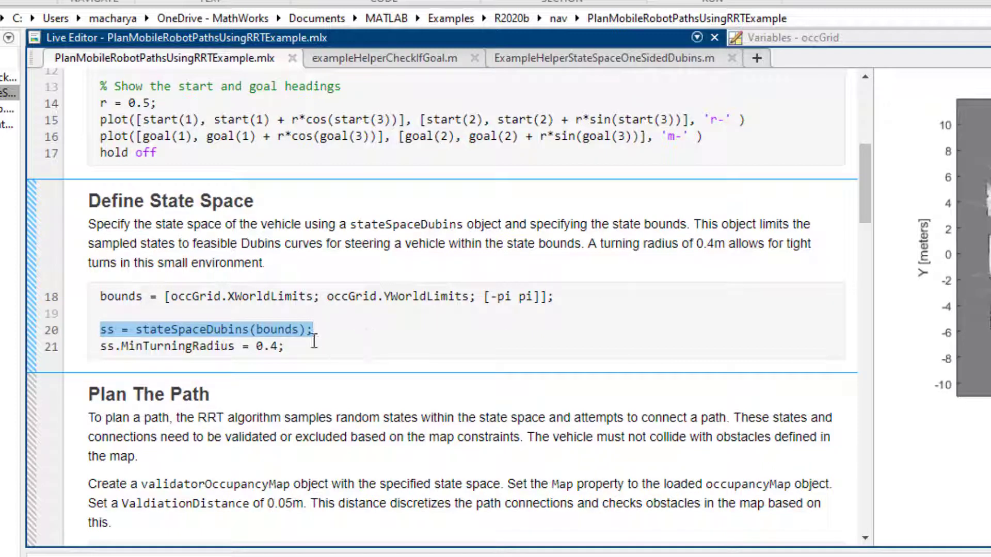
pyautogui.moveTo(100, 346); pyautogui.dragTo(378, 348)
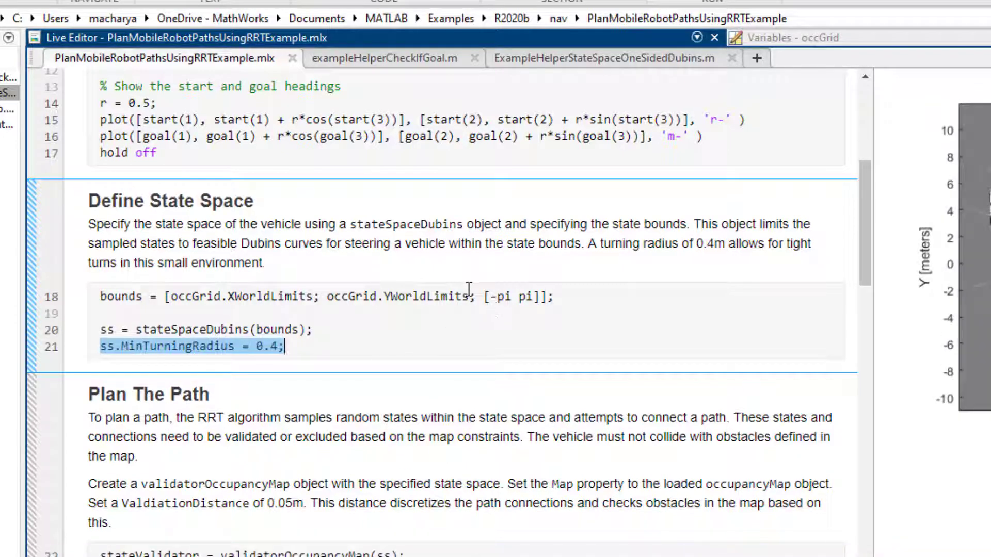
pyautogui.scroll(3, 469, 293)
pyautogui.scroll(2, 469, 293)
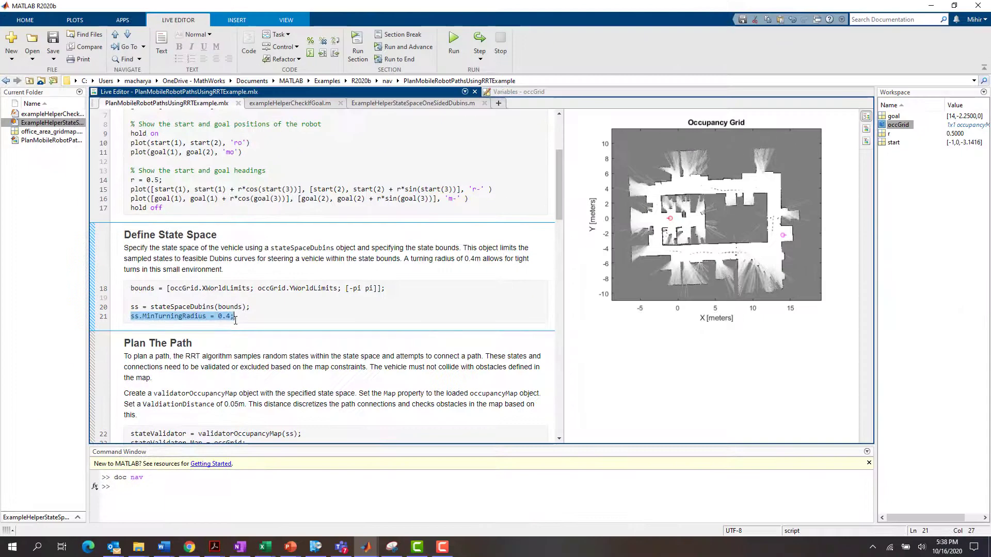
# - Run the Define State Space section, then highlight the validatorOccupancyMap creation line
pyautogui.click(287, 444)
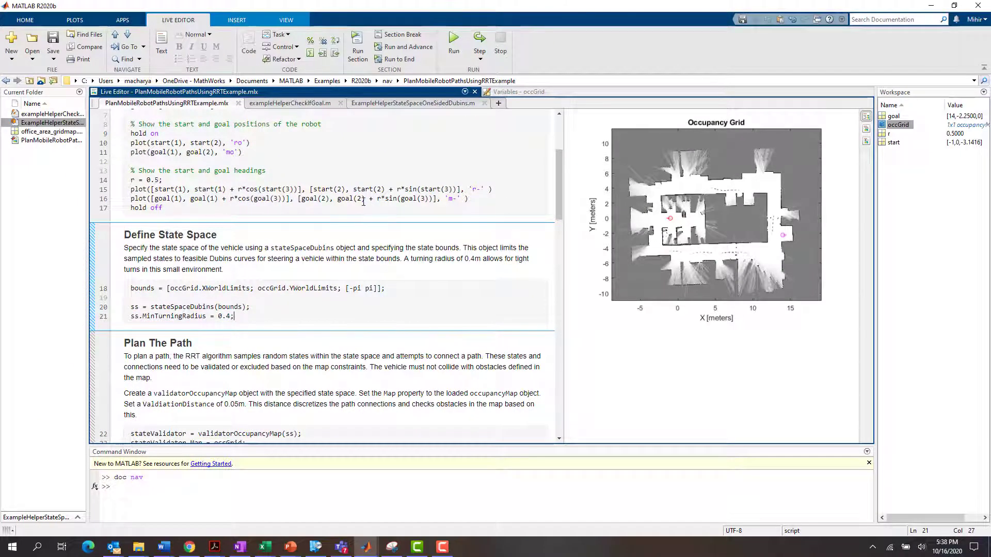
pyautogui.click(357, 46)
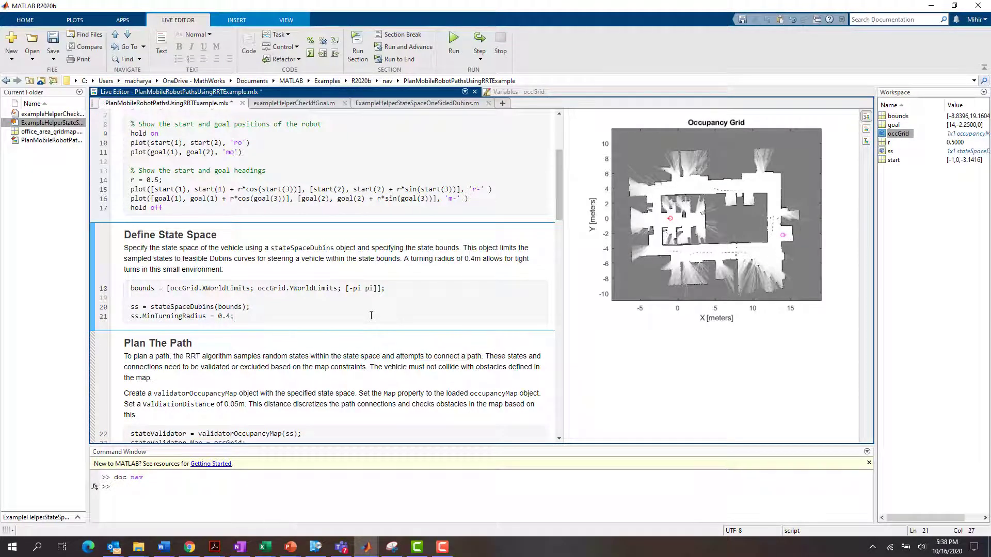
pyautogui.scroll(-2, 371, 315)
pyautogui.scroll(-3, 371, 315)
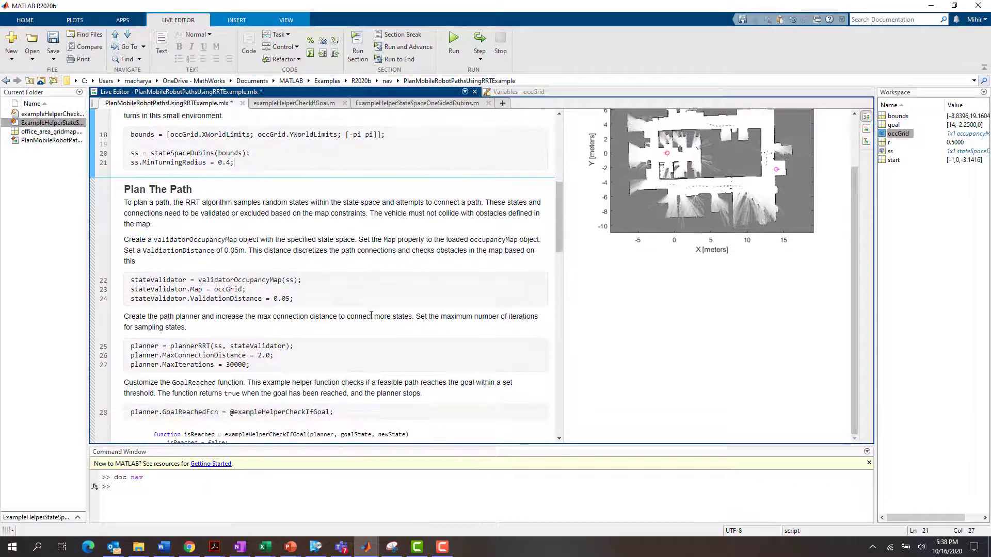
pyautogui.scroll(-2, 370, 315)
pyautogui.moveTo(130, 228); pyautogui.dragTo(301, 228)
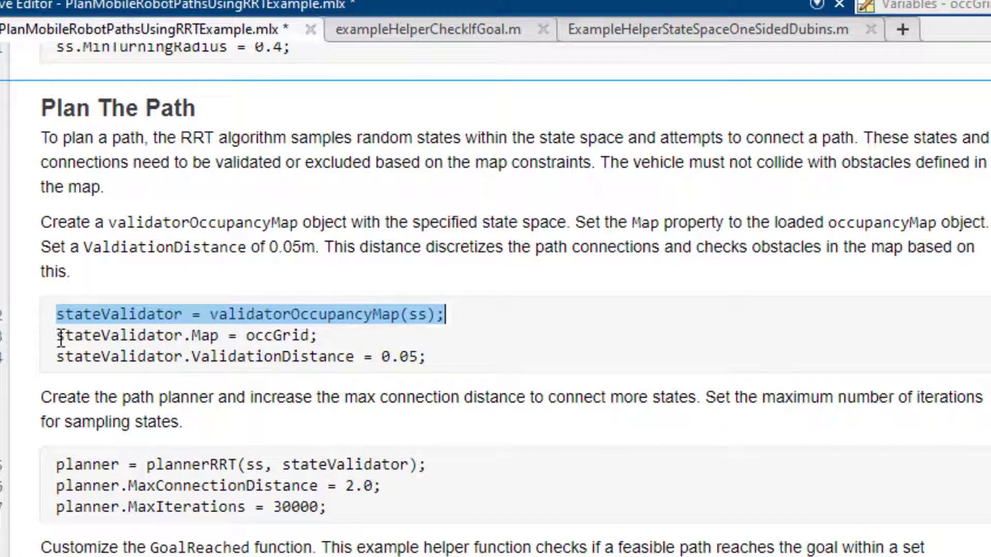
pyautogui.moveTo(56, 335); pyautogui.dragTo(319, 337)
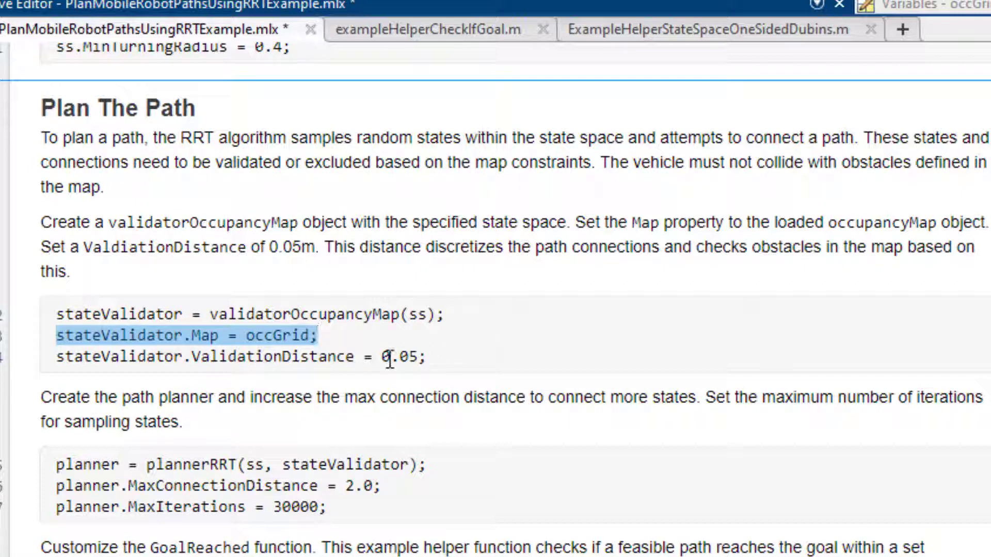
pyautogui.moveTo(55, 358); pyautogui.dragTo(432, 361)
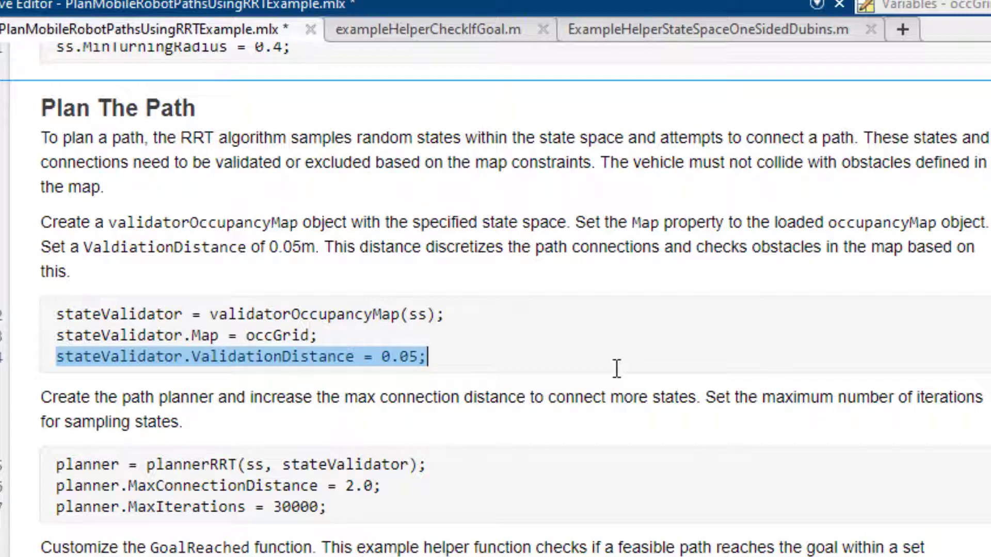
pyautogui.scroll(-3, 616, 369)
pyautogui.click(573, 354)
pyautogui.moveTo(55, 347); pyautogui.dragTo(453, 347)
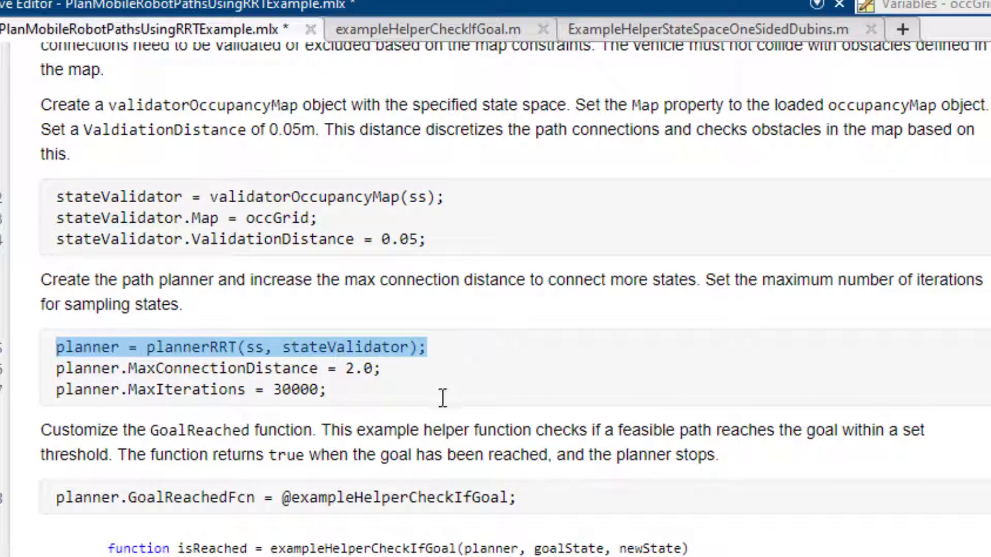
pyautogui.doubleClick(173, 369)
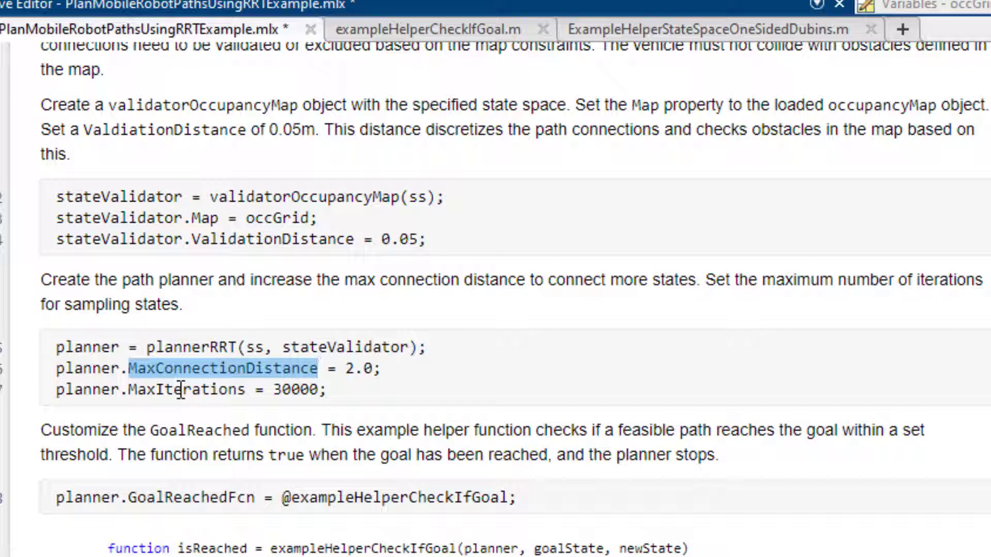
pyautogui.doubleClick(180, 389)
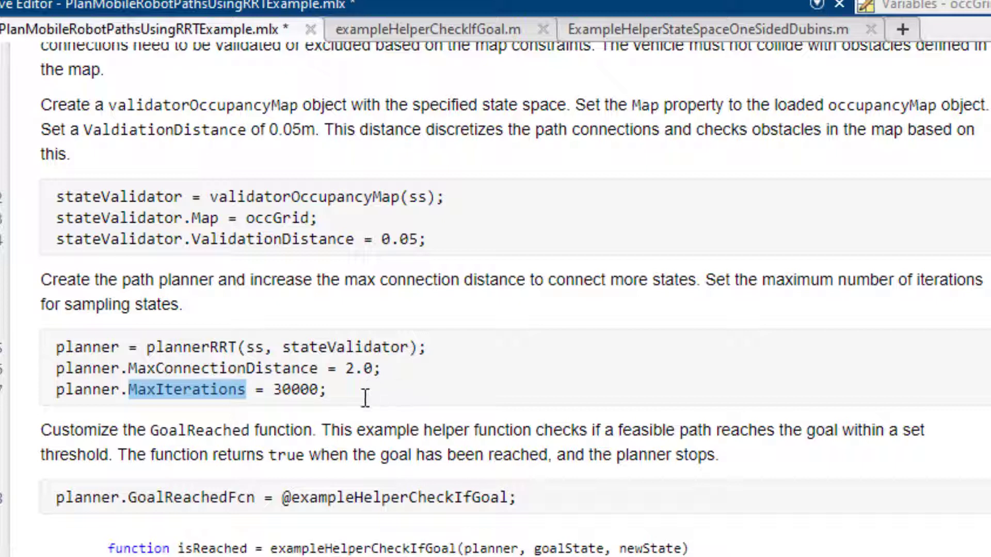
pyautogui.click(174, 498)
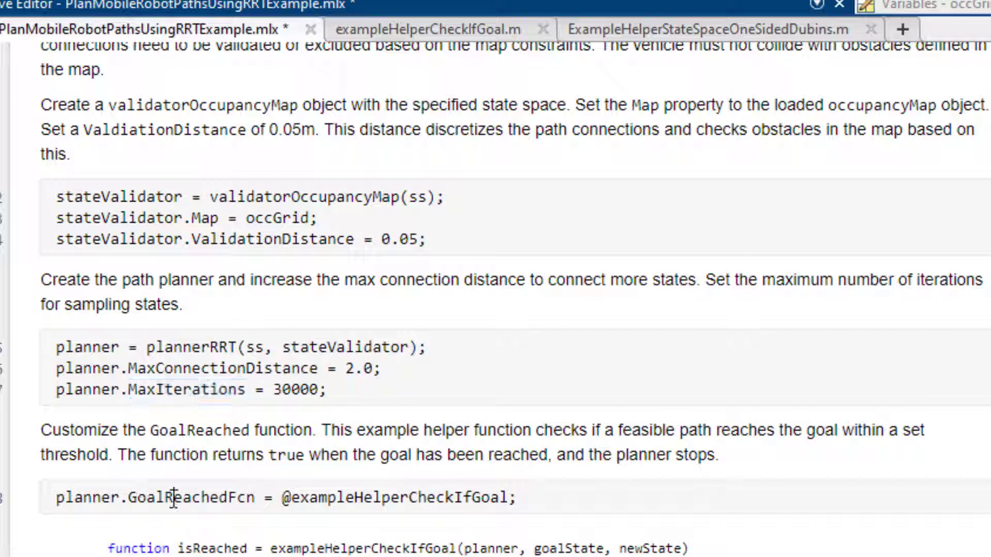
pyautogui.doubleClick(195, 498)
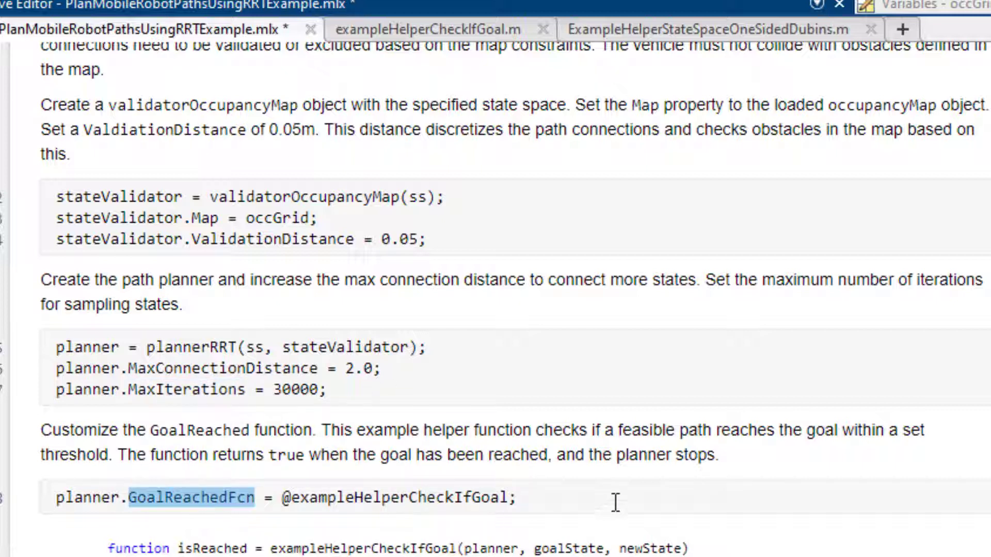
pyautogui.scroll(-3, 660, 491)
pyautogui.scroll(-3, 660, 490)
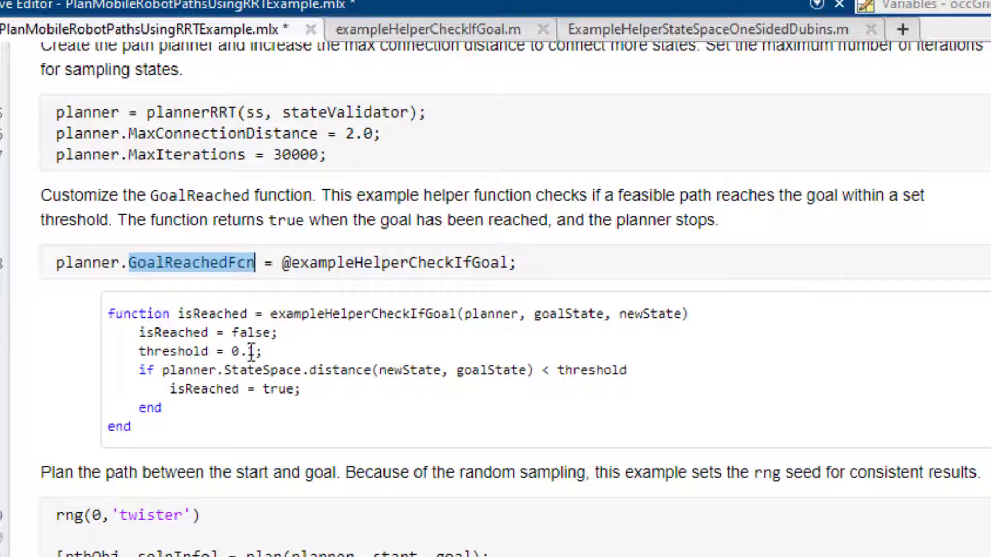
# - Run the whole live script so the RRT planner produces pthObj and solnInfo
pyautogui.moveTo(134, 353); pyautogui.dragTo(264, 352)
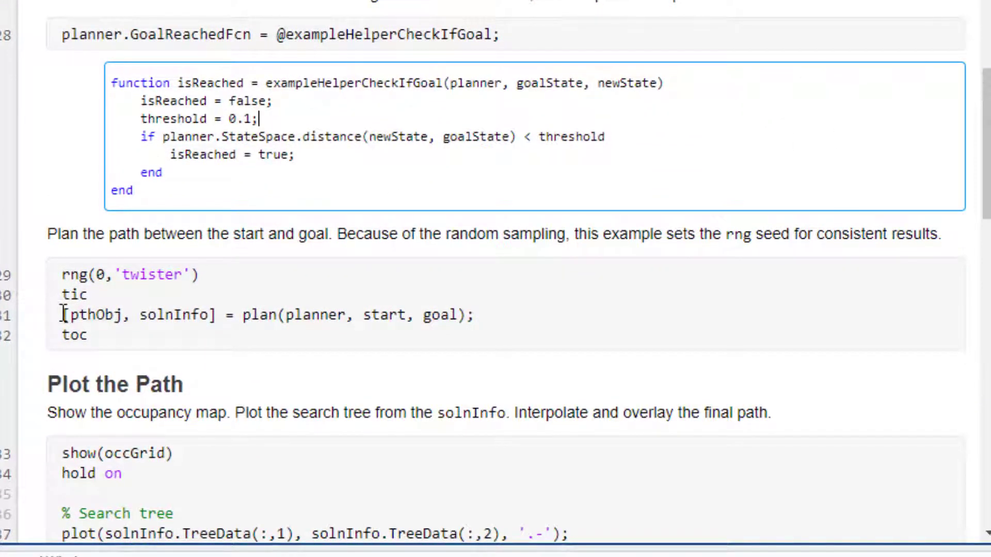
pyautogui.moveTo(63, 315); pyautogui.dragTo(482, 315)
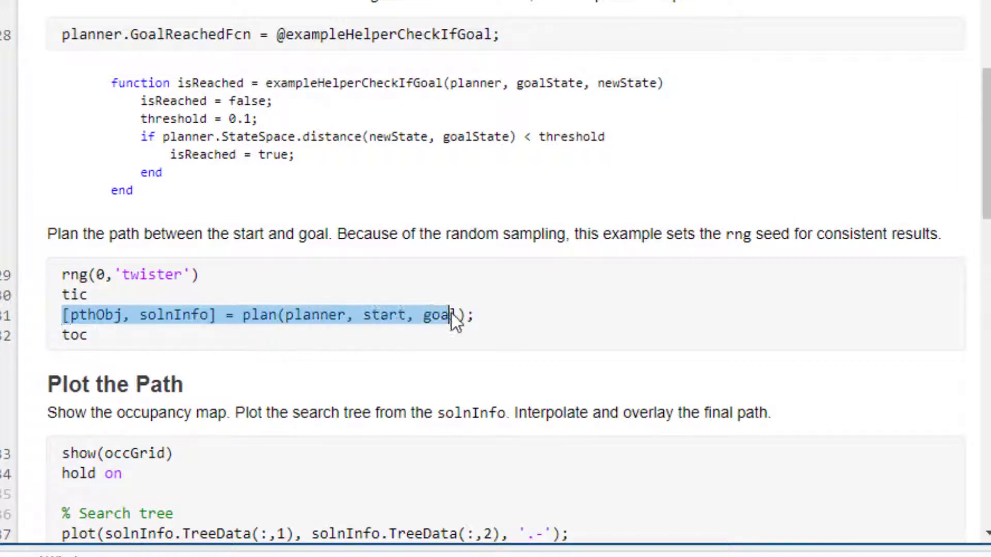
pyautogui.click(502, 318)
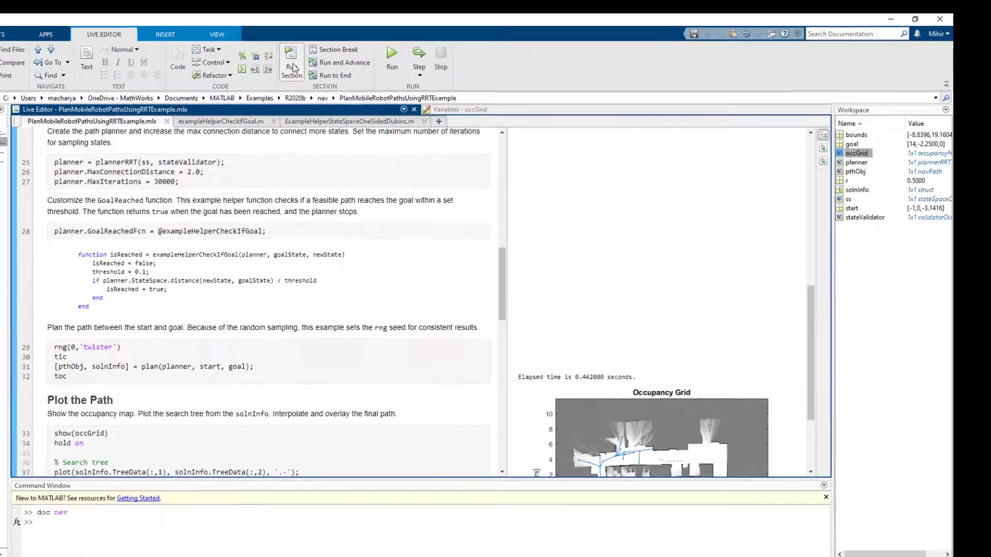
pyautogui.click(292, 69)
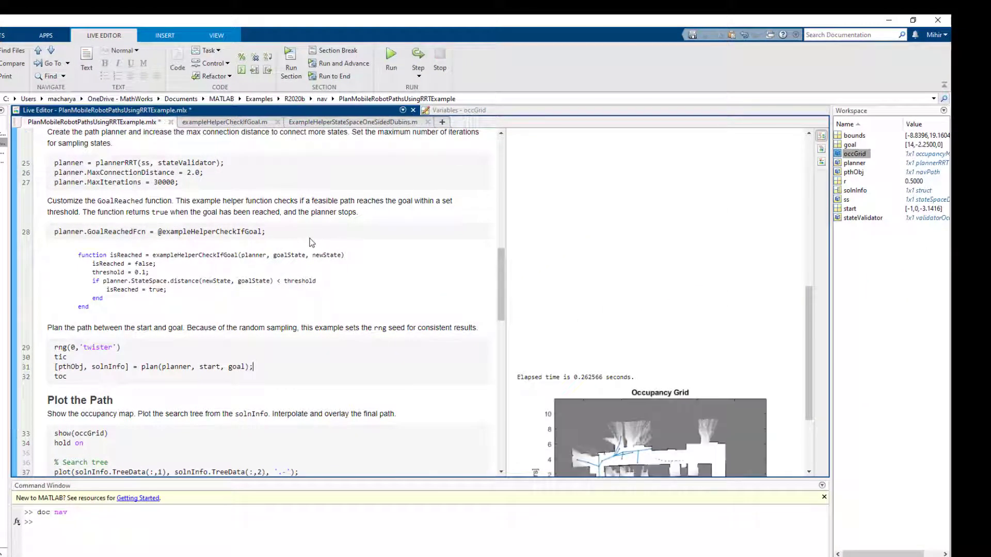
pyautogui.scroll(-3, 310, 241)
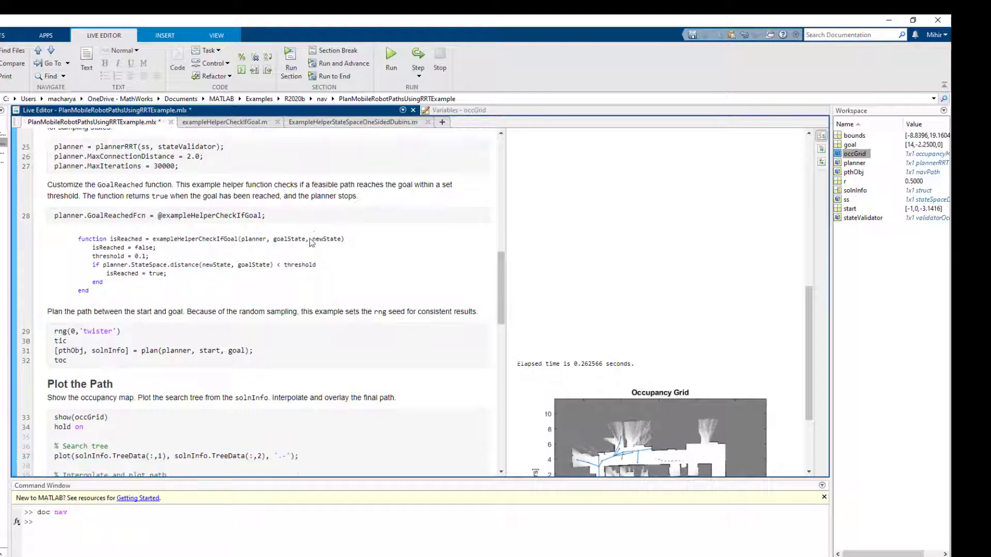
pyautogui.scroll(-3, 310, 242)
# - Open pthObj from the Workspace to inspect its StateSpace, States and NumStates (300)
pyautogui.click(309, 257)
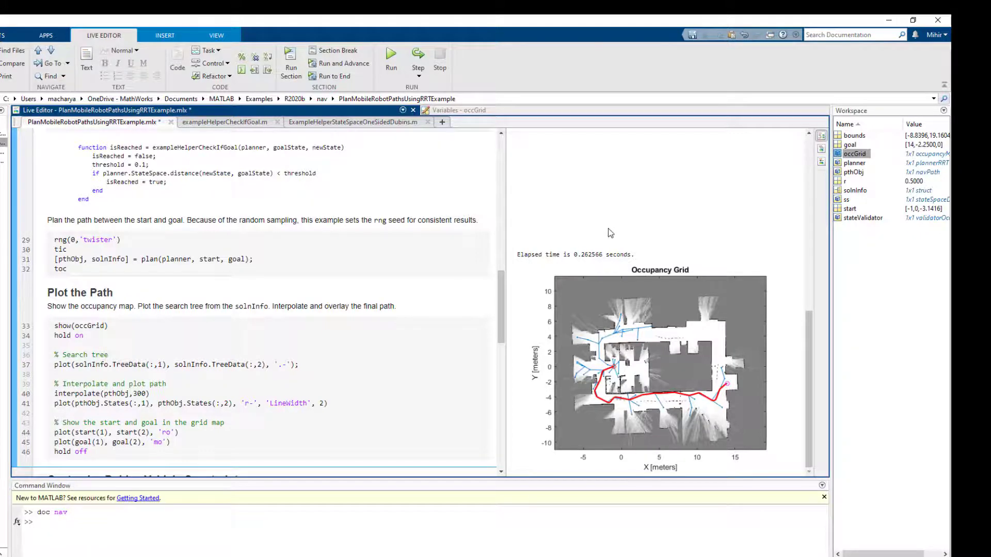
pyautogui.click(885, 293)
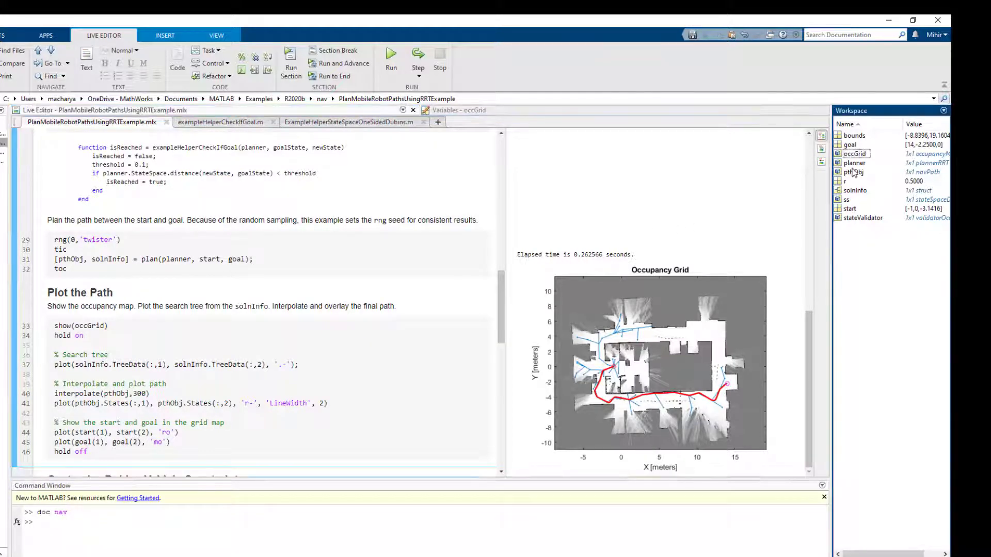
pyautogui.doubleClick(854, 172)
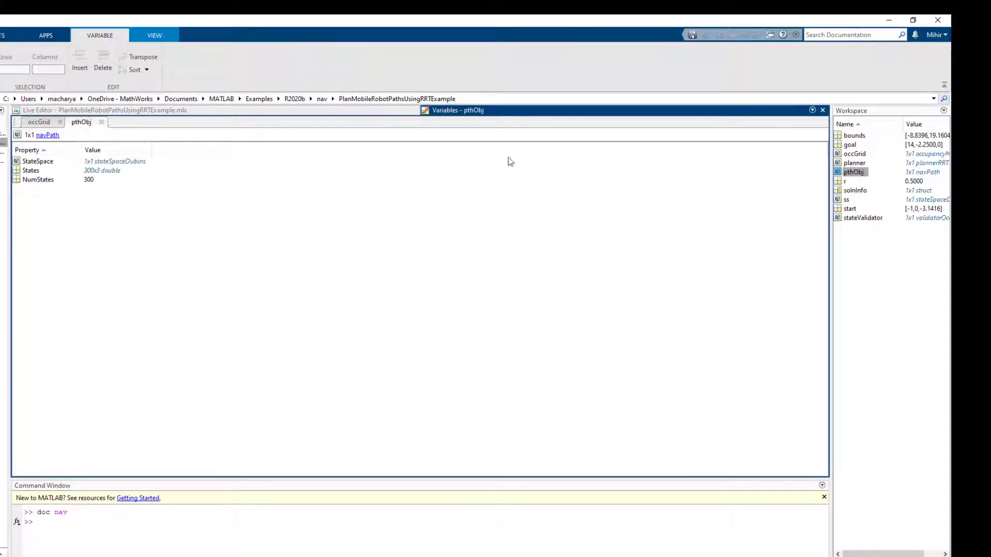
# - View the path States table, then open the solnInfo struct in the Variables editor
pyautogui.doubleClick(31, 171)
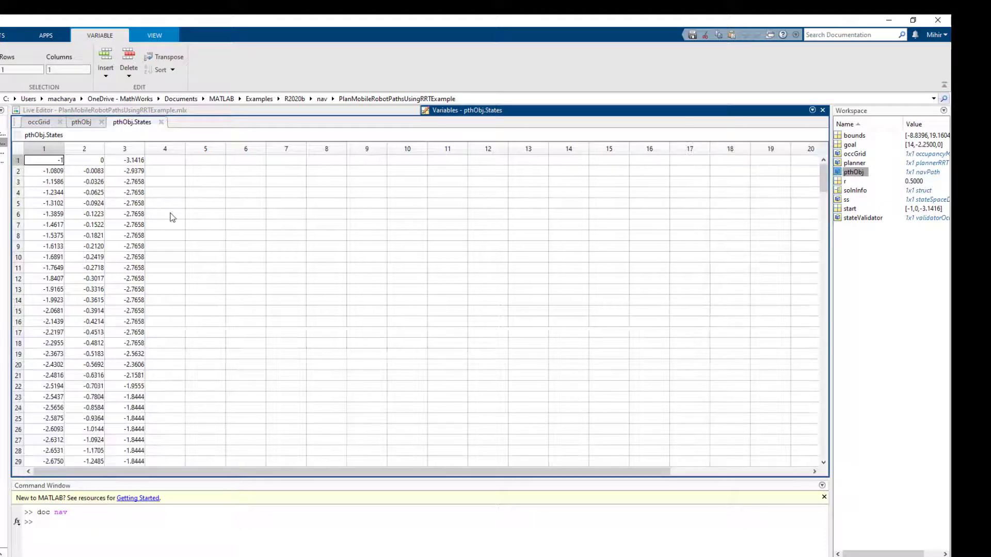
pyautogui.scroll(-5, 204, 173)
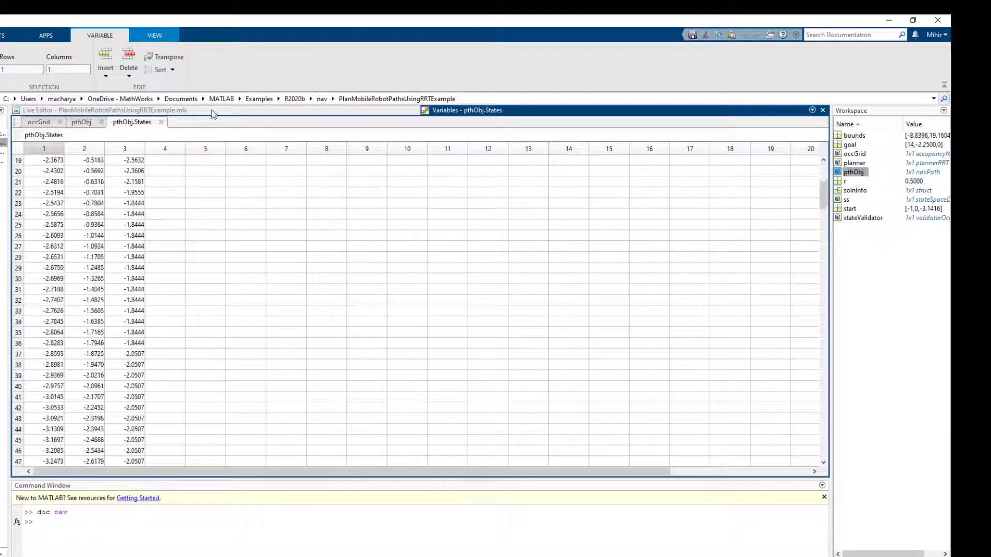
pyautogui.click(100, 110)
pyautogui.doubleClick(856, 191)
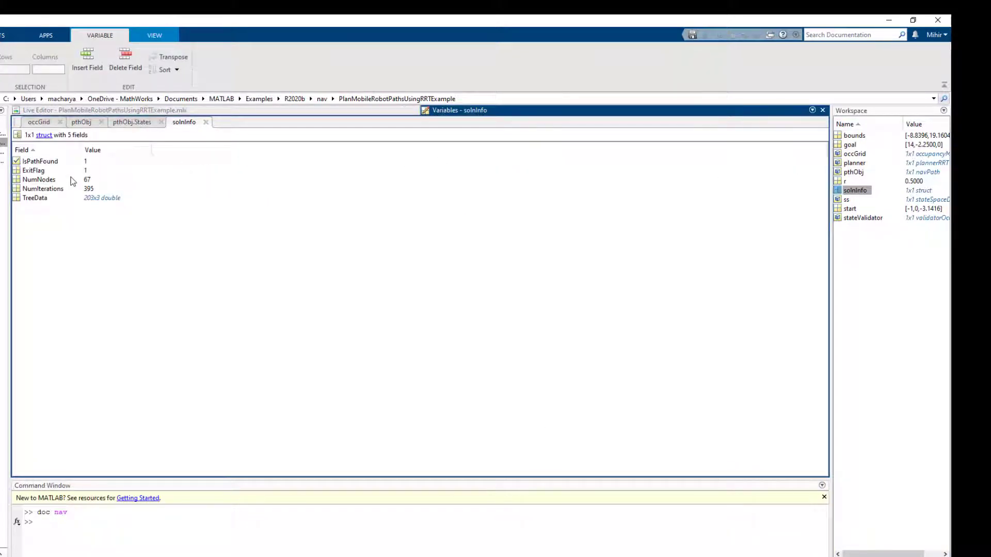
# - Inspect NumNodes 67 and NumIterations 395, then open the TreeData field as a table
pyautogui.click(39, 181)
pyautogui.doubleClick(88, 180)
pyautogui.doubleClick(89, 189)
pyautogui.doubleClick(38, 201)
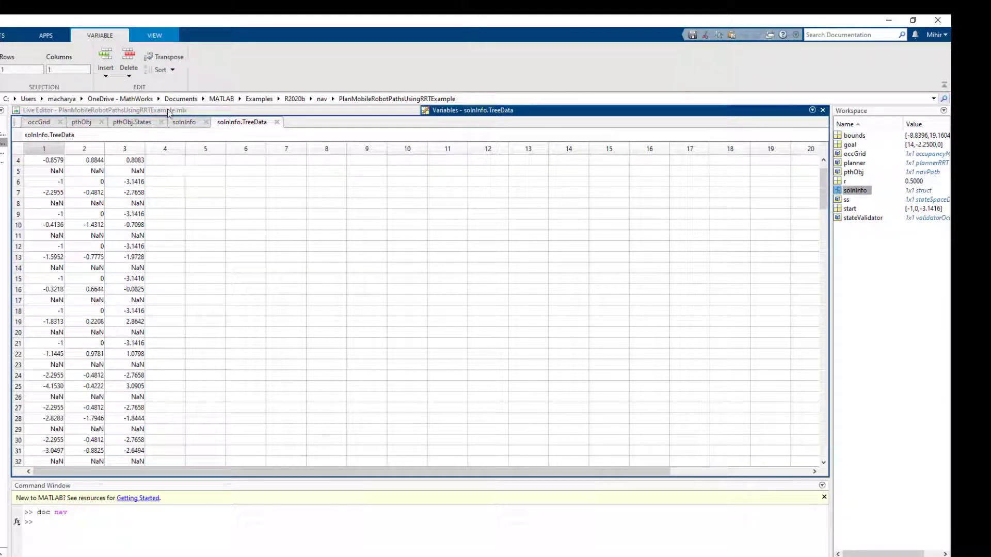
pyautogui.scroll(-12, 178, 154)
pyautogui.click(100, 111)
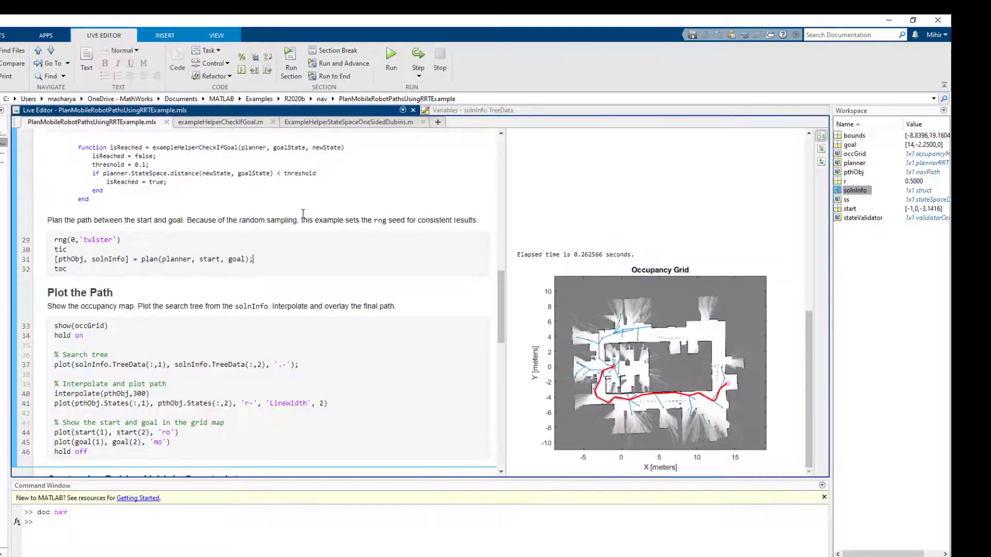
pyautogui.scroll(-3, 302, 214)
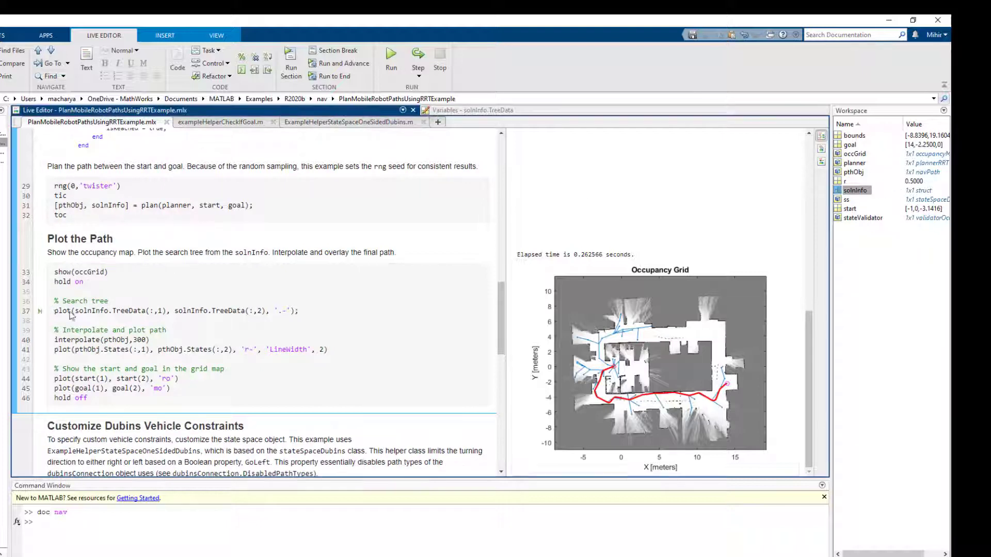
pyautogui.moveTo(54, 310); pyautogui.dragTo(300, 311)
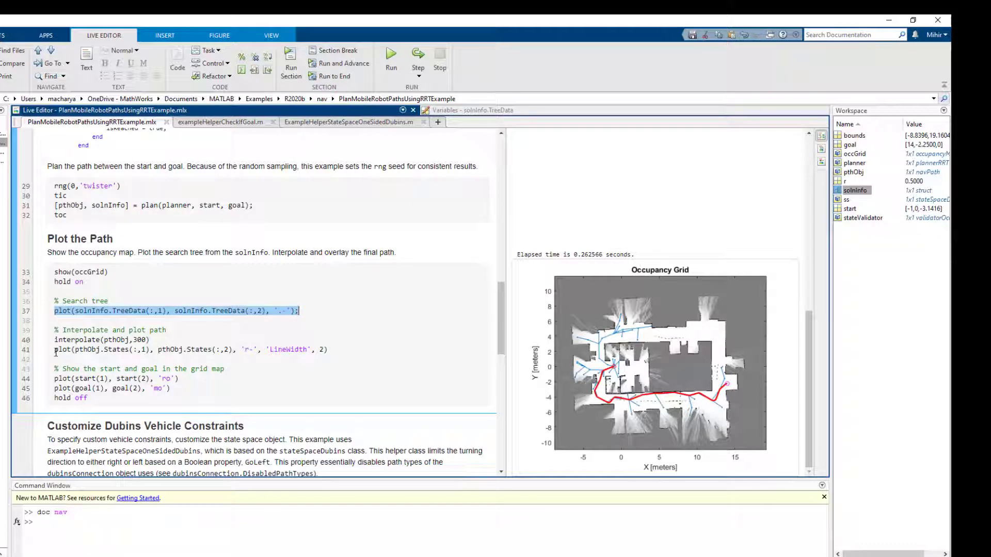
pyautogui.moveTo(55, 350); pyautogui.dragTo(328, 349)
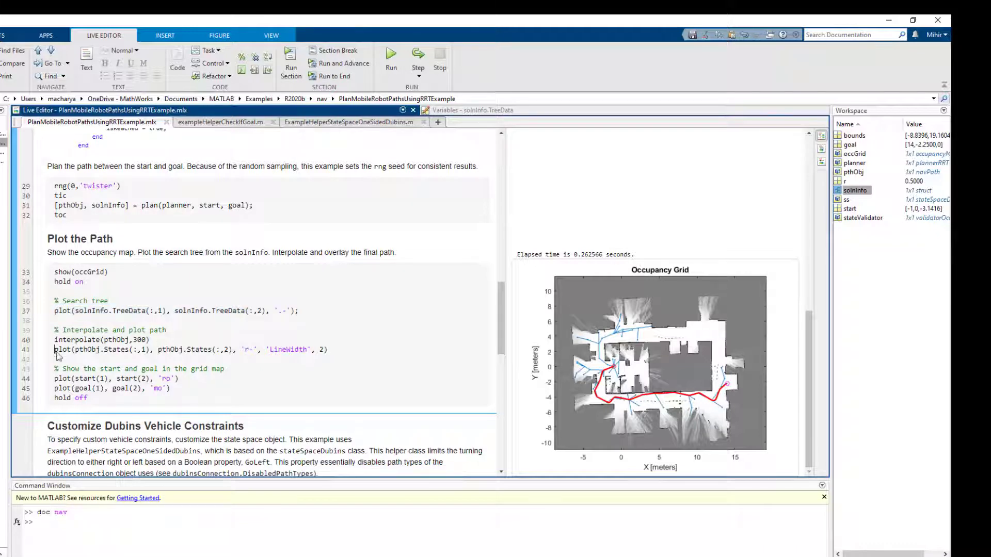
pyautogui.click(248, 360)
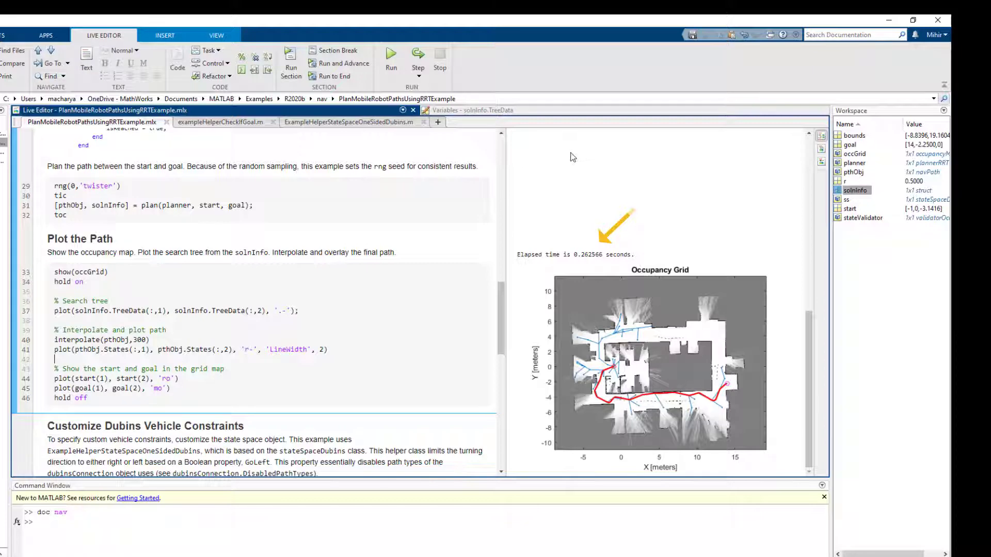
pyautogui.scroll(5, 342, 333)
pyautogui.scroll(5, 343, 333)
pyautogui.scroll(5, 343, 333)
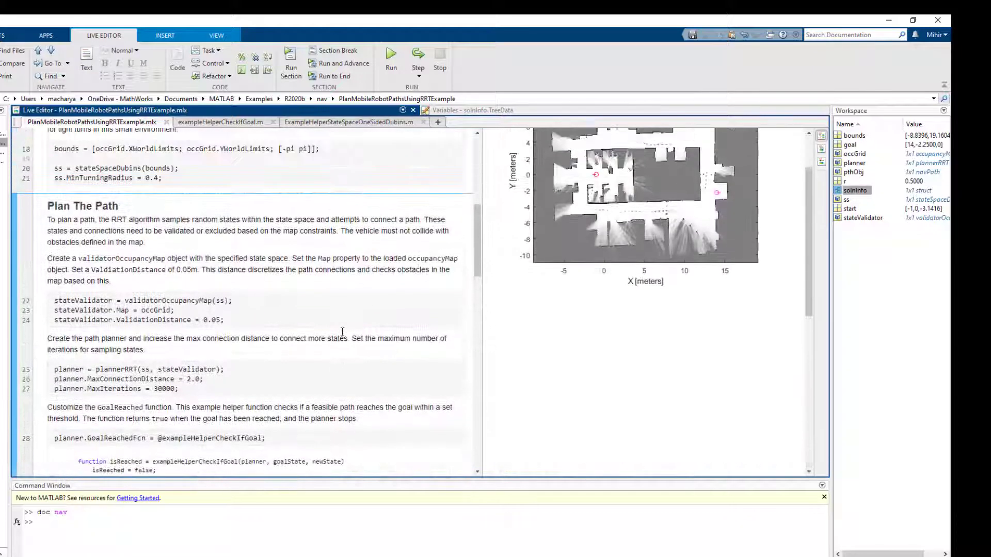
pyautogui.scroll(3, 343, 334)
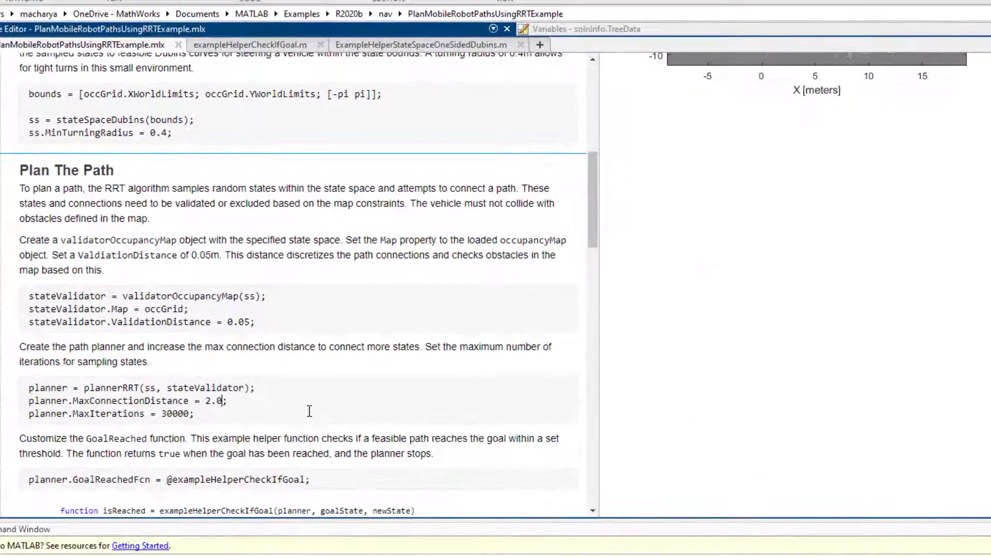
# - Set planner.MaxConnectionDistance to 0.5, rerun planning, and view the denser tree plot full-size
pyautogui.press('BackSpace')
pyautogui.press('BackSpace')
pyautogui.press('BackSpace')
pyautogui.write('0.5')
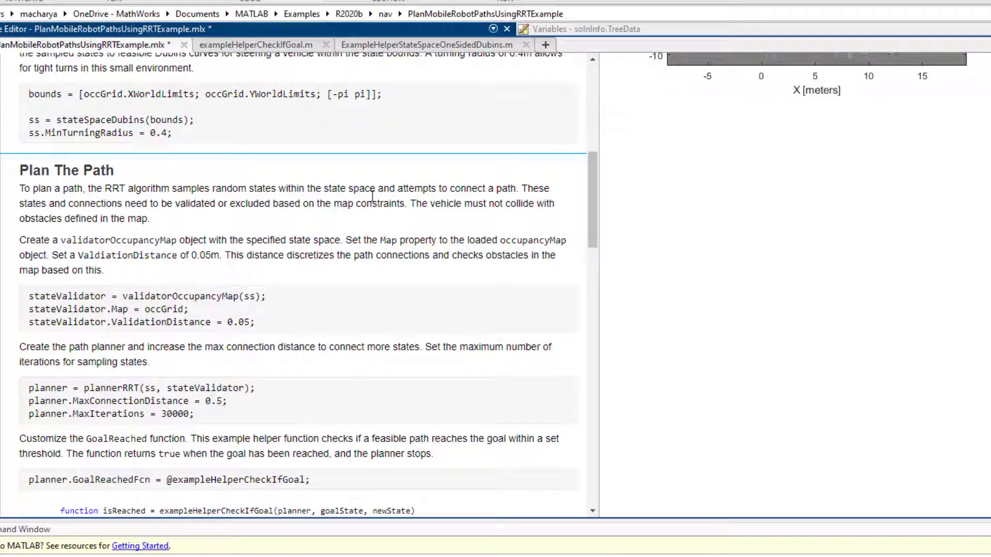
pyautogui.hotkey('ctrl', 'Return')
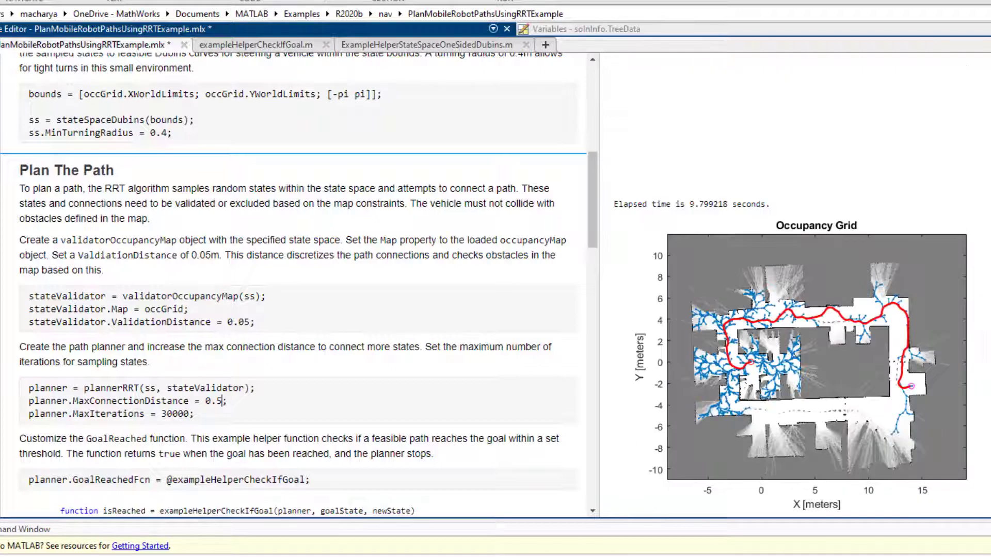
pyautogui.click(922, 356)
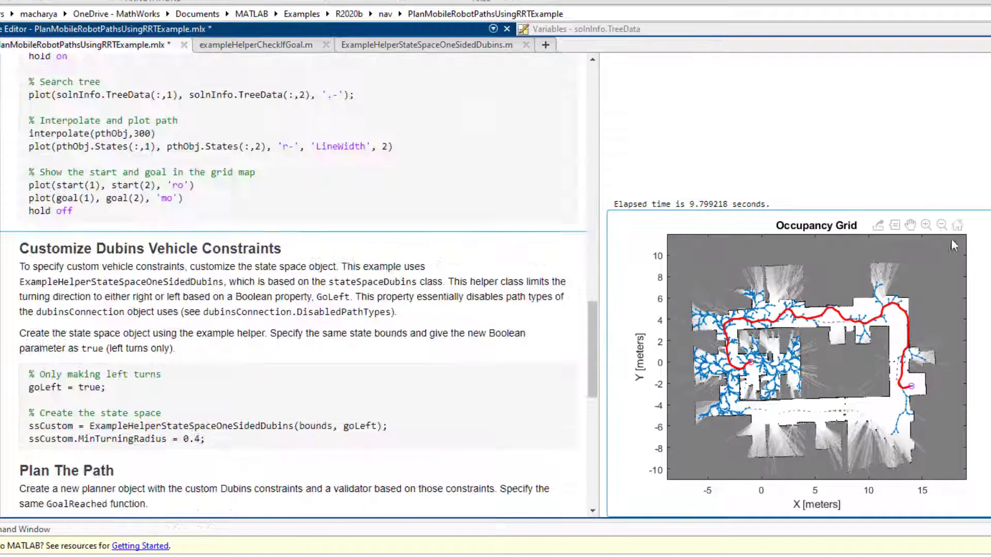
pyautogui.click(944, 229)
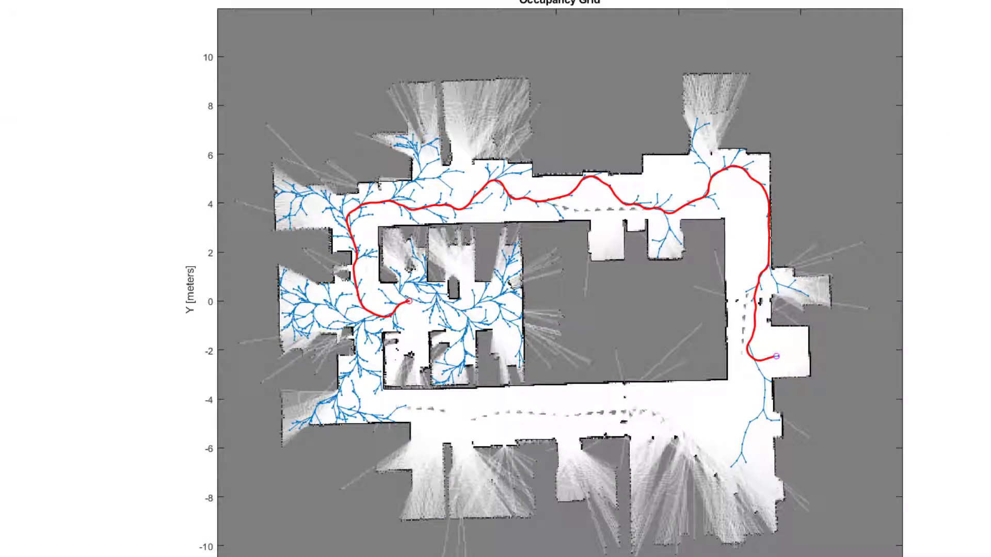
pyautogui.scroll(5, 133, 273)
pyautogui.scroll(1, 132, 273)
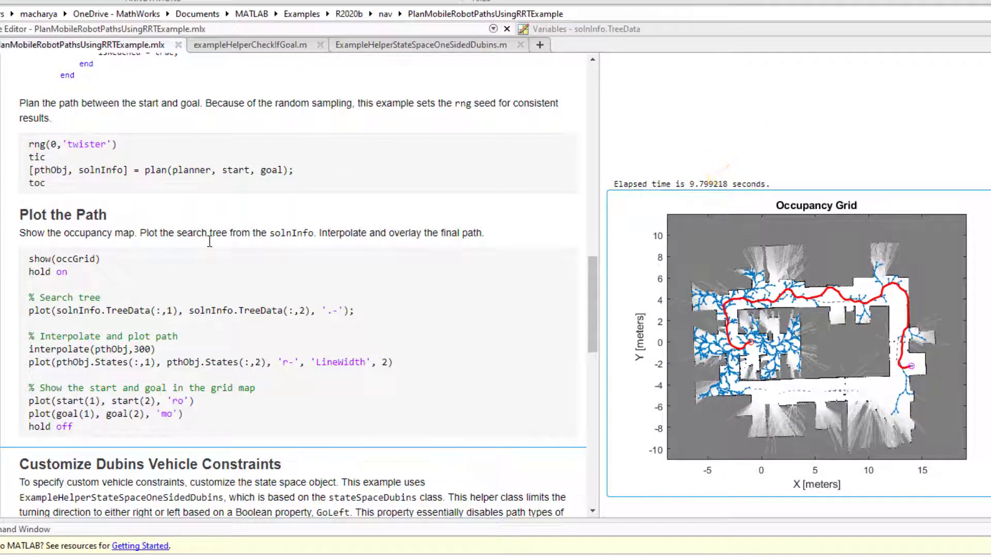
pyautogui.scroll(5, 219, 249)
pyautogui.scroll(3, 219, 250)
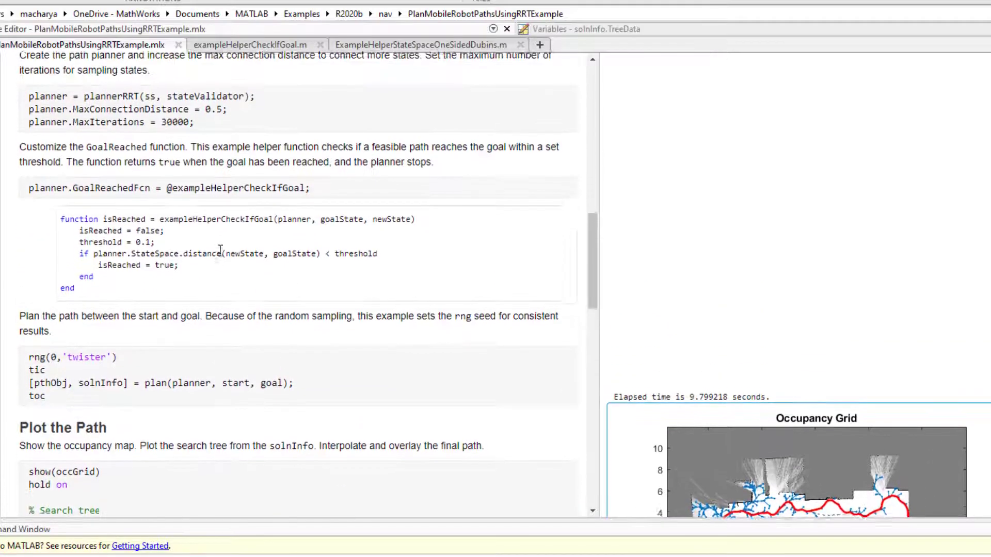
pyautogui.scroll(2, 219, 250)
pyautogui.scroll(1, 221, 250)
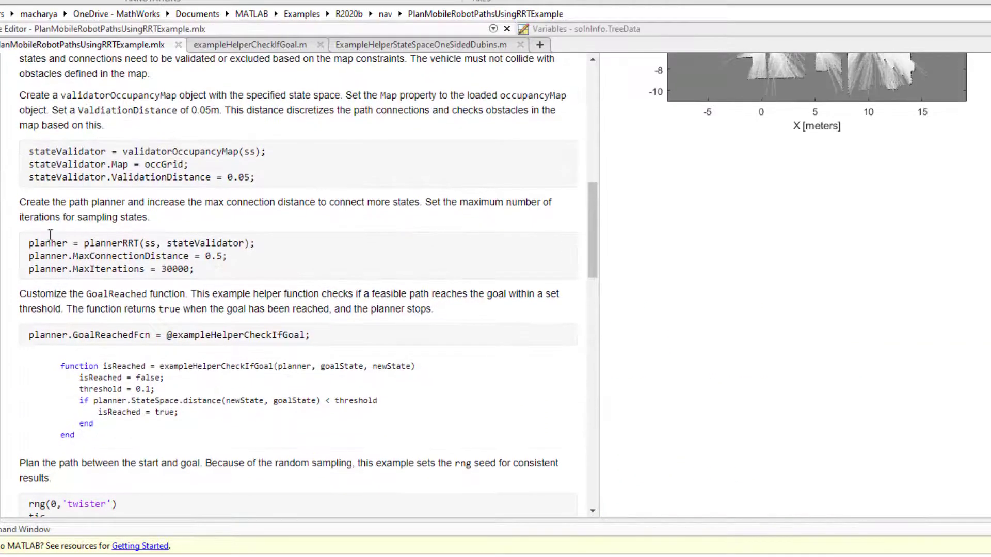
# - Comment the plannerRRT line and paste a plannerRRTStar creation line below it
pyautogui.click(30, 243)
pyautogui.moveTo(124, 256)
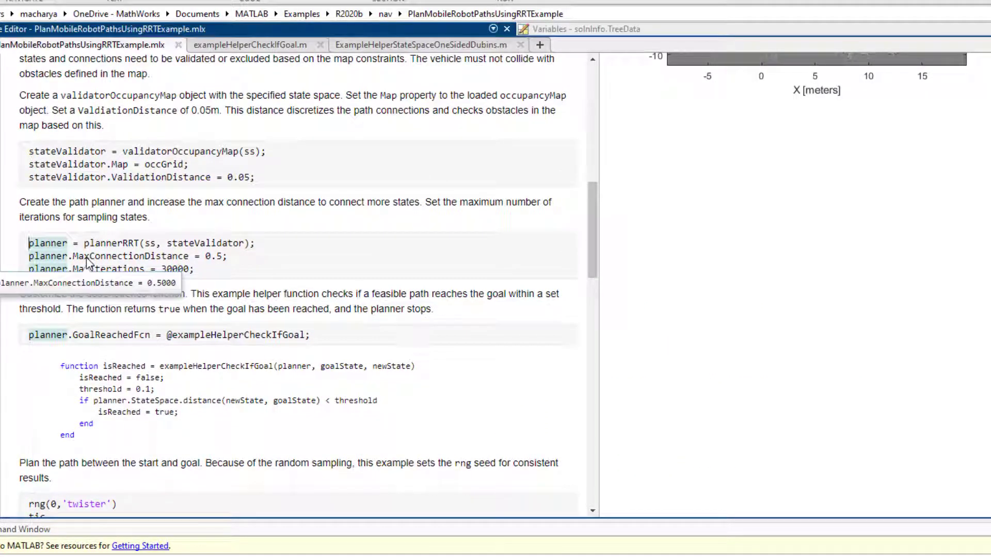
pyautogui.write('%')
pyautogui.press('Return')
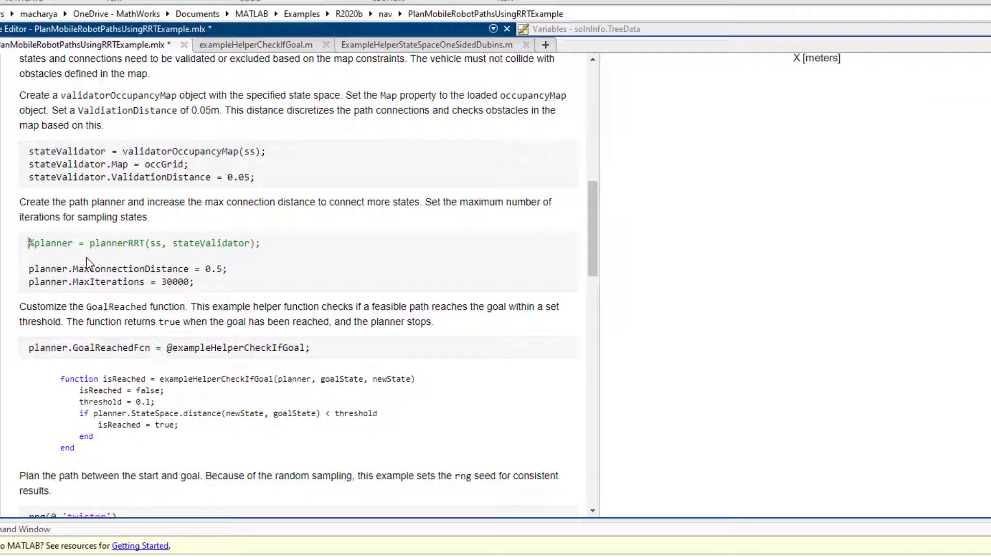
pyautogui.hotkey('shift', 'Up')
pyautogui.hotkey('shift', 'Left')
pyautogui.hotkey('ctrl', 'c')
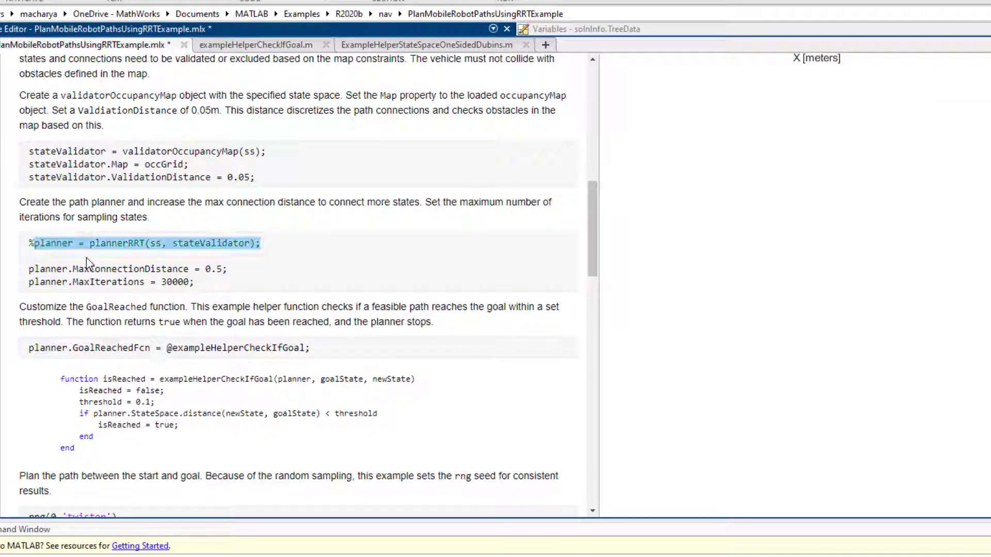
pyautogui.click(86, 258)
pyautogui.hotkey('ctrl', 'v')
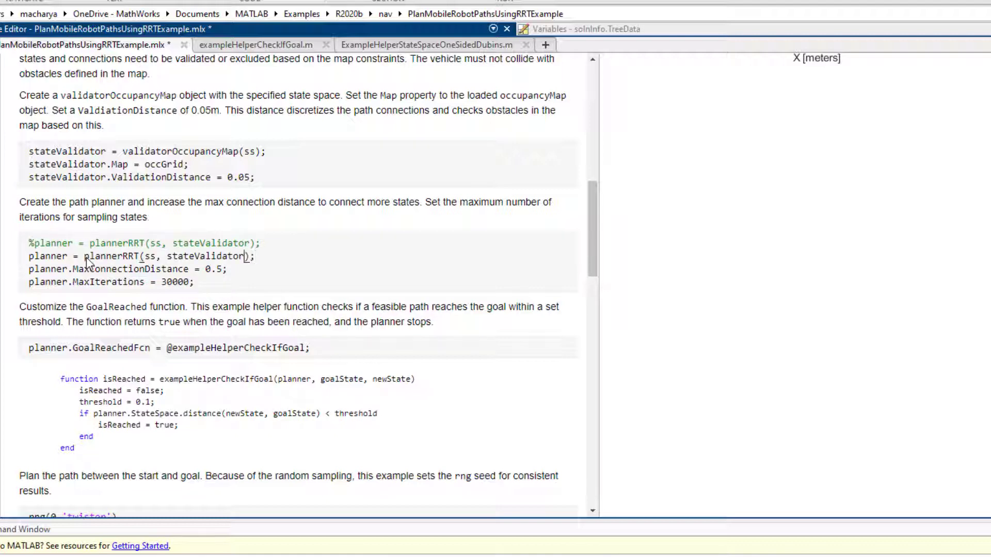
pyautogui.write('Star')
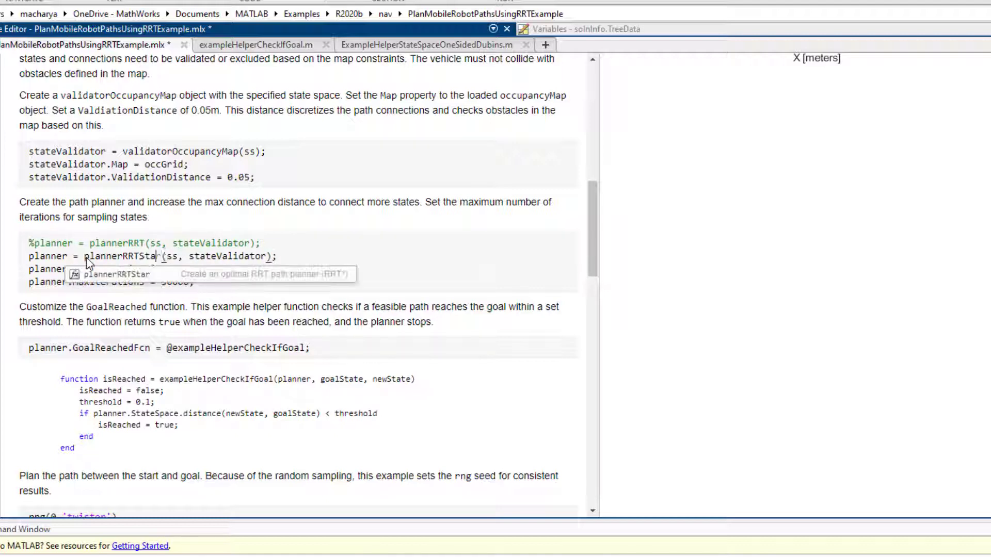
pyautogui.press('Down')
pyautogui.scroll(-2, 330, 339)
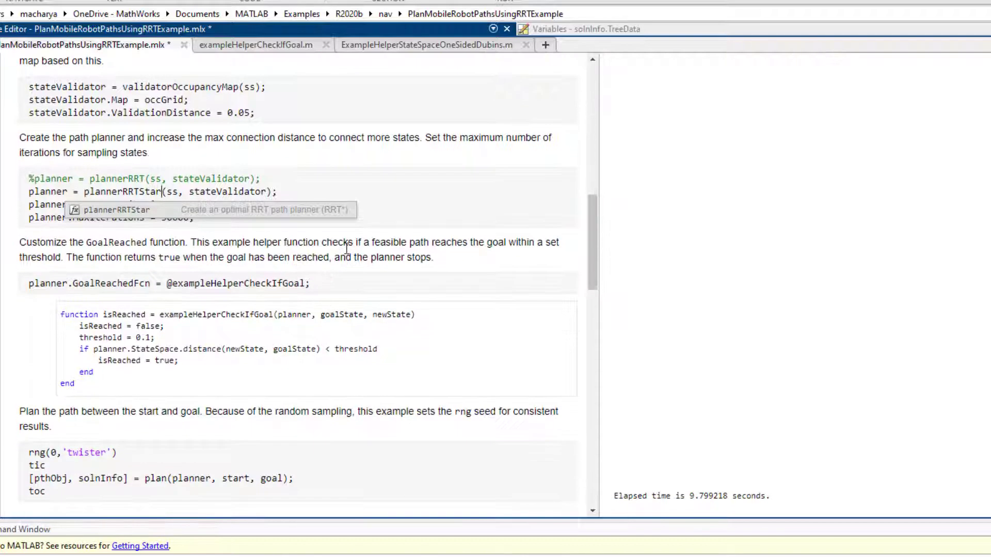
# - Set planner.MaxConnectionDistance to 1.5 and rerun the planner section
pyautogui.moveTo(222, 197); pyautogui.dragTo(215, 197)
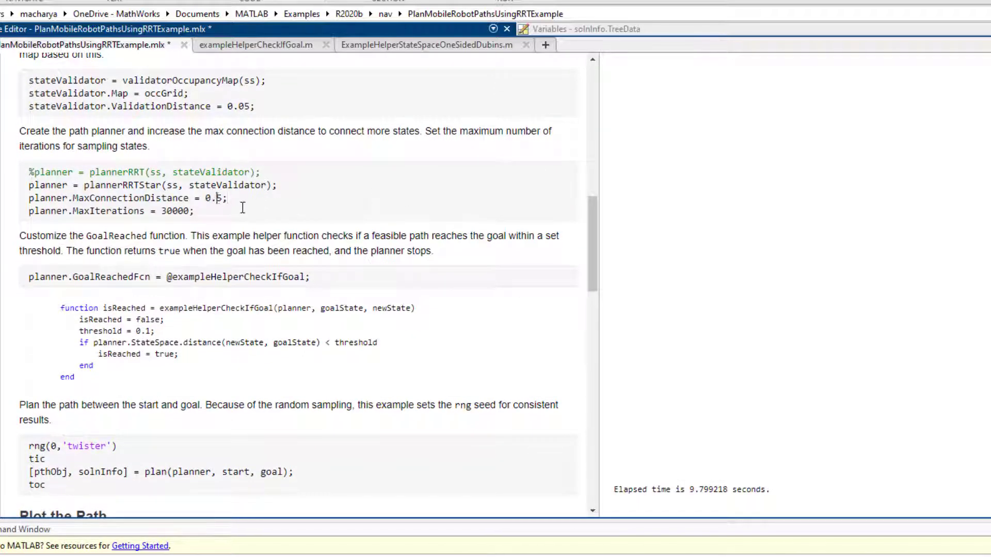
pyautogui.press('BackSpace')
pyautogui.press('BackSpace')
pyautogui.press('BackSpace')
pyautogui.write('1.5')
pyautogui.click(242, 210)
pyautogui.hotkey('ctrl', 'Return')
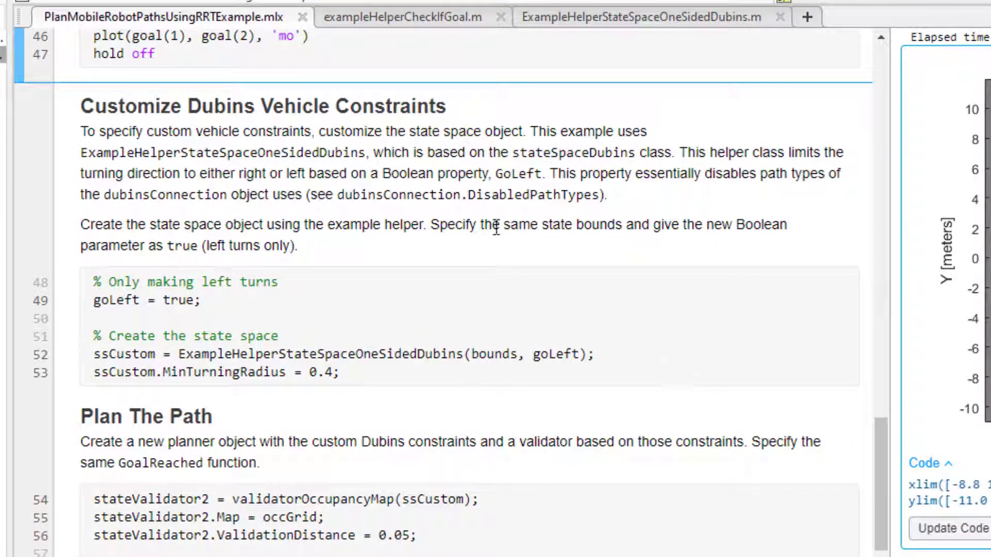
pyautogui.click(495, 227)
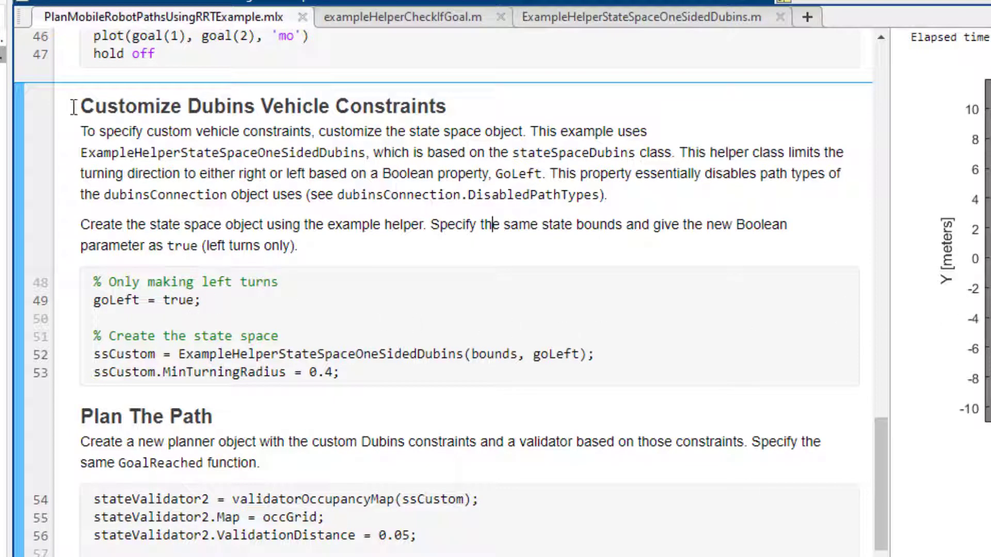
pyautogui.moveTo(81, 108); pyautogui.dragTo(465, 99)
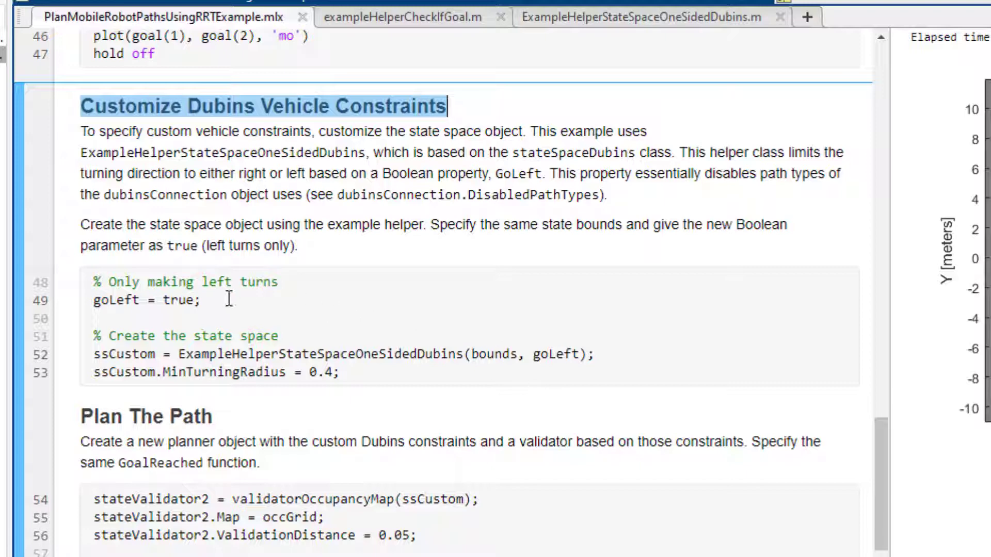
pyautogui.moveTo(200, 300); pyautogui.dragTo(94, 301)
pyautogui.click(285, 317)
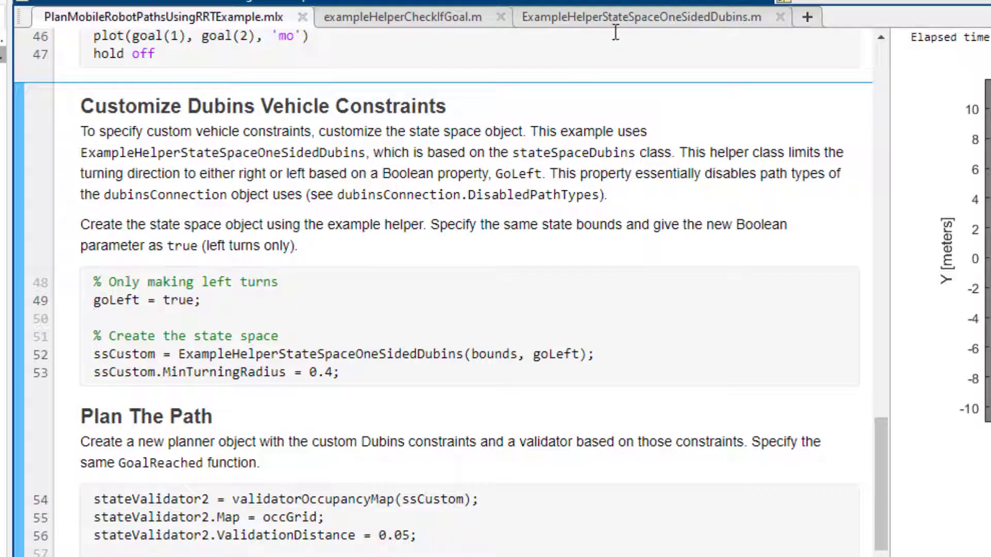
pyautogui.click(642, 17)
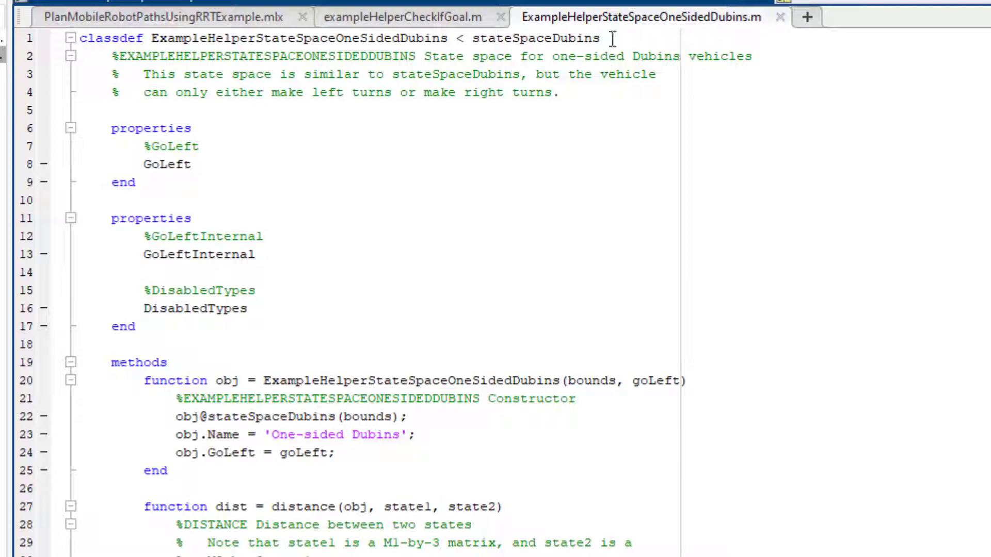
pyautogui.moveTo(601, 38); pyautogui.dragTo(80, 37)
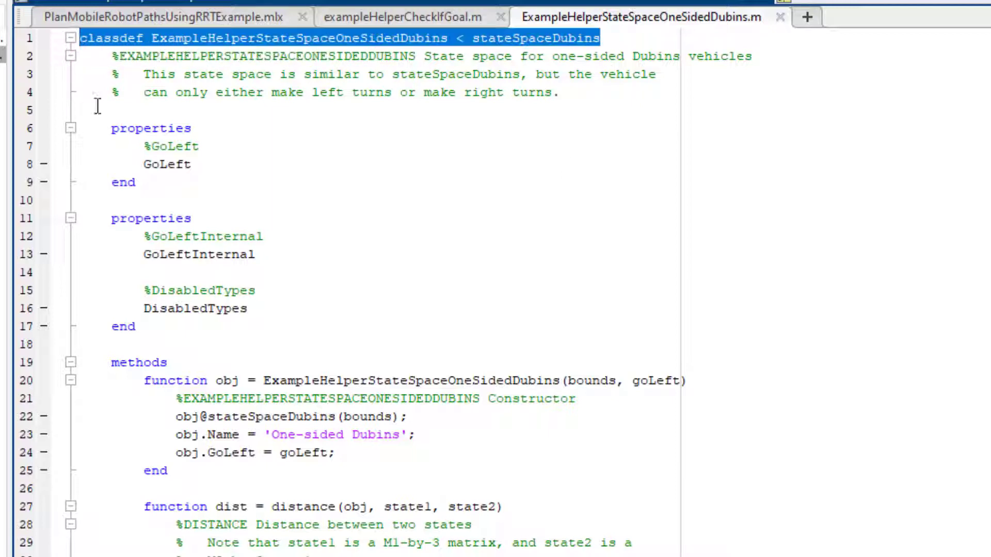
pyautogui.moveTo(686, 380); pyautogui.dragTo(129, 383)
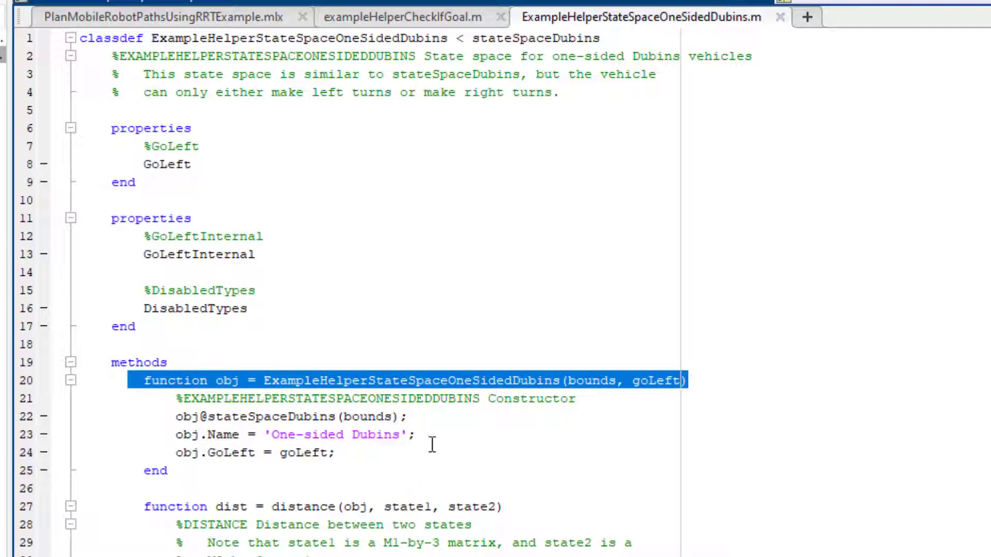
pyautogui.doubleClick(294, 452)
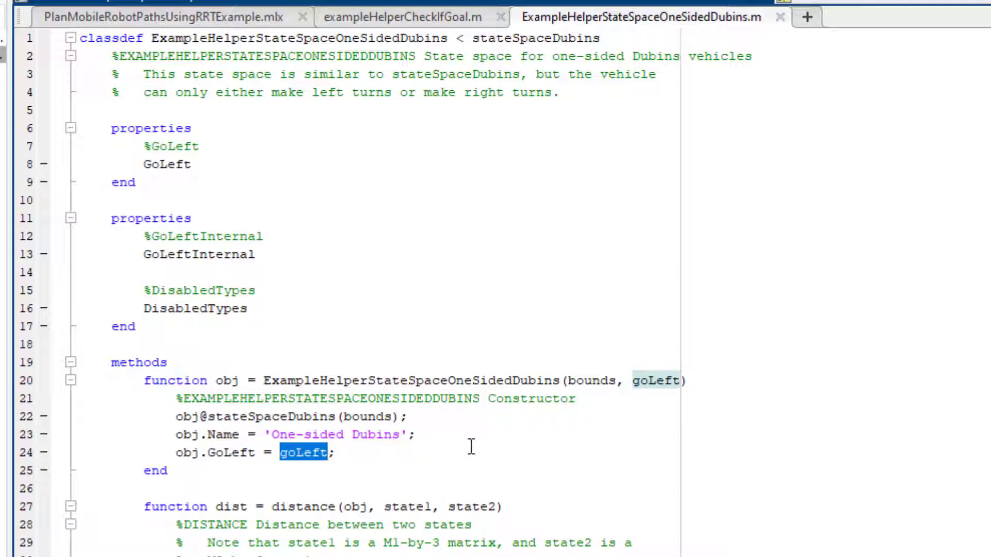
# - Run the left-turn-only Dubins planning section and focus the plotted path with its search tree
pyautogui.click(221, 17)
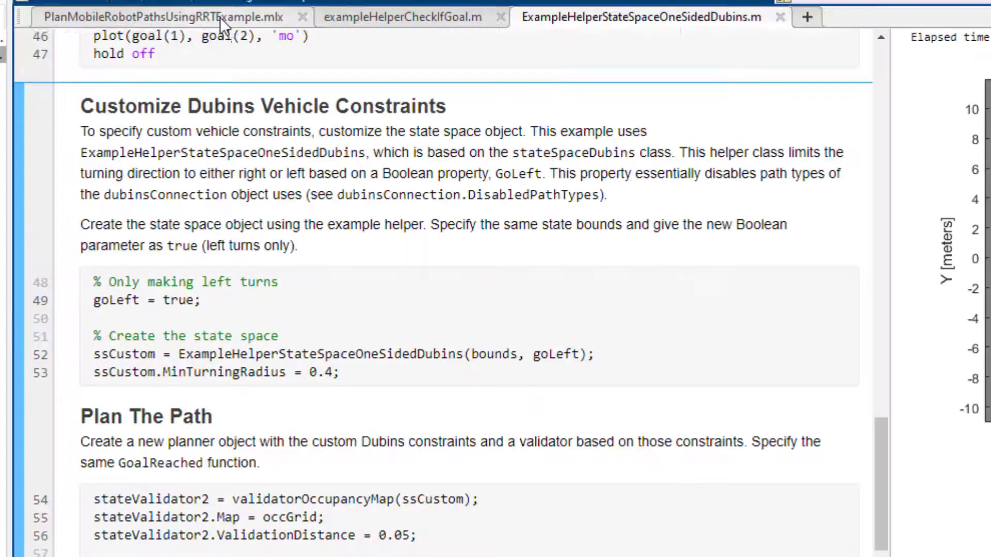
pyautogui.click(203, 301)
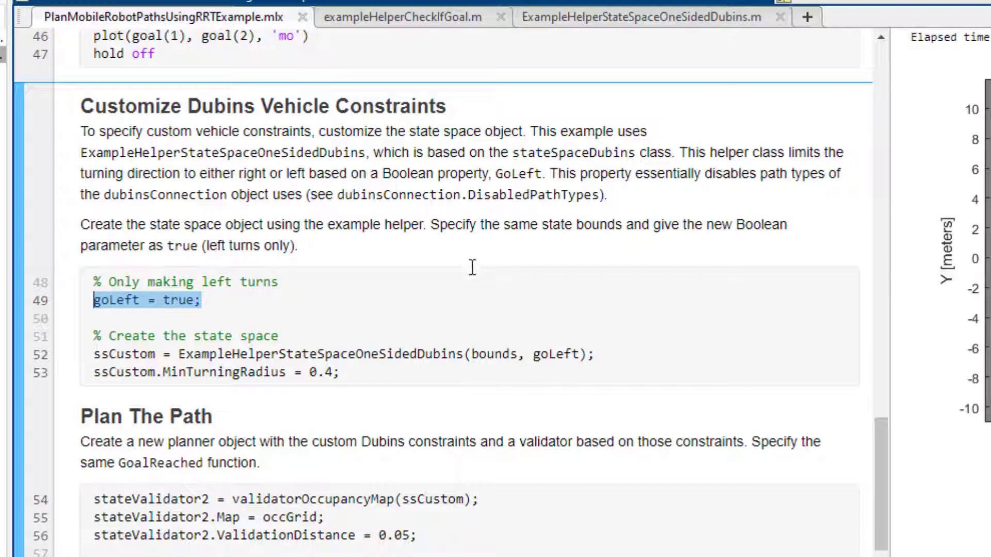
pyautogui.click(477, 312)
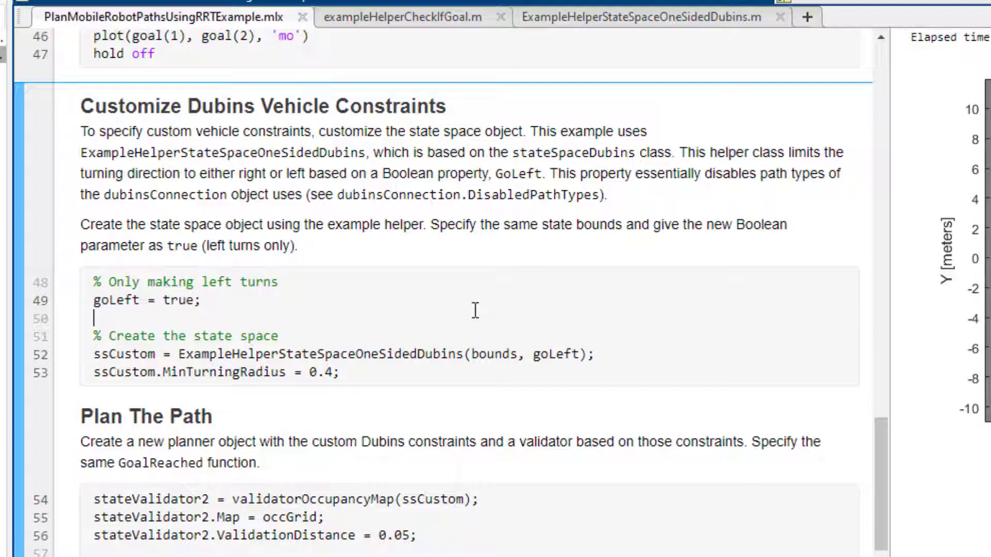
pyautogui.scroll(-3, 475, 312)
pyautogui.scroll(-2, 475, 312)
pyautogui.scroll(-2, 476, 311)
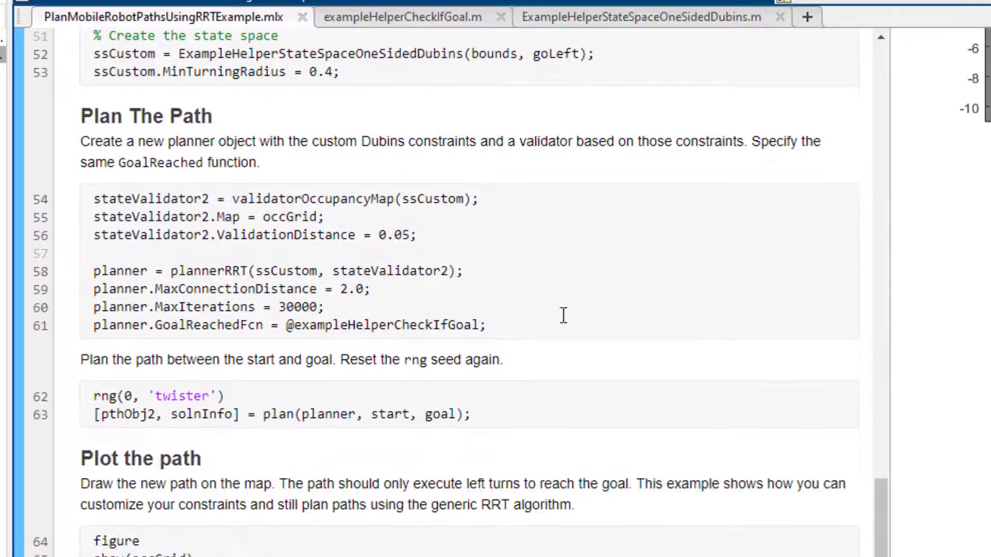
pyautogui.scroll(-2, 573, 315)
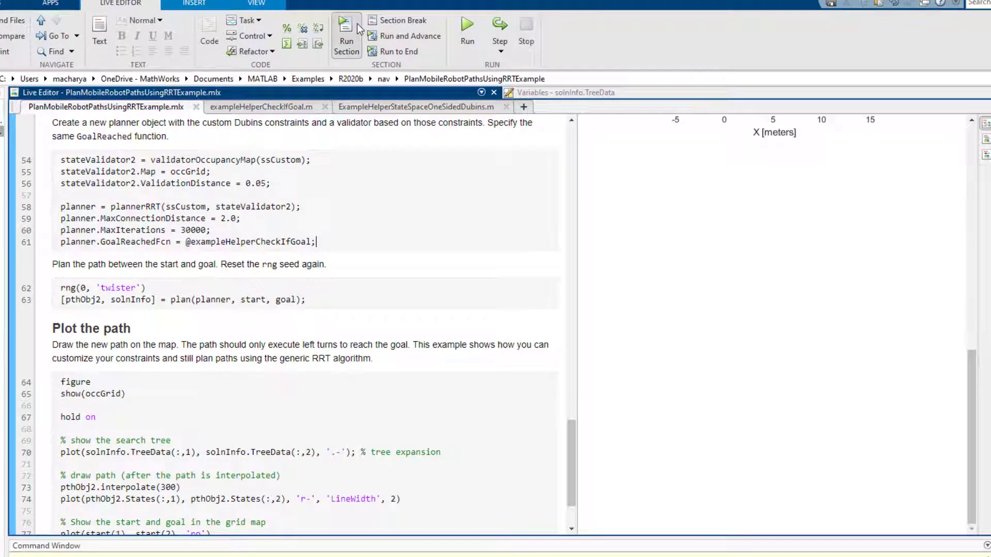
pyautogui.click(346, 31)
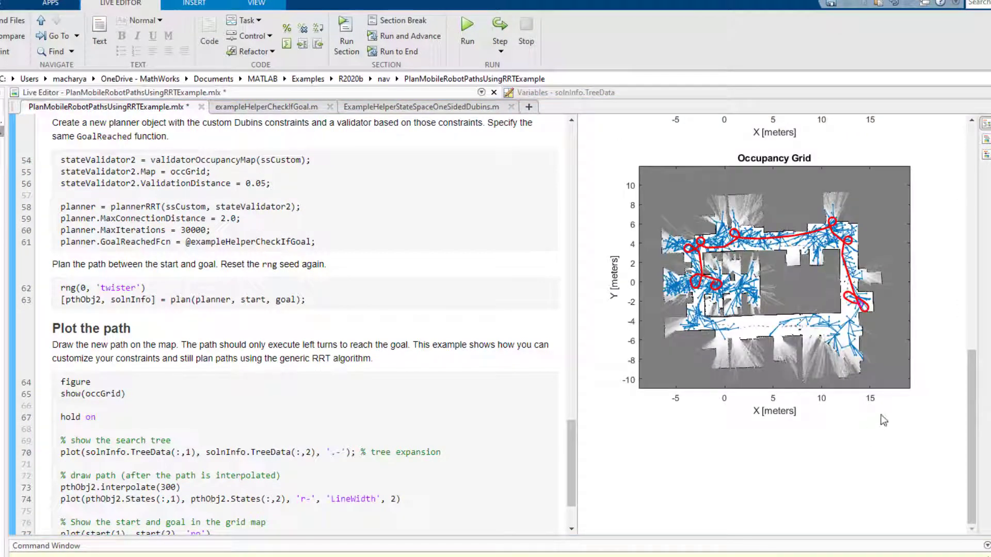
pyautogui.click(950, 256)
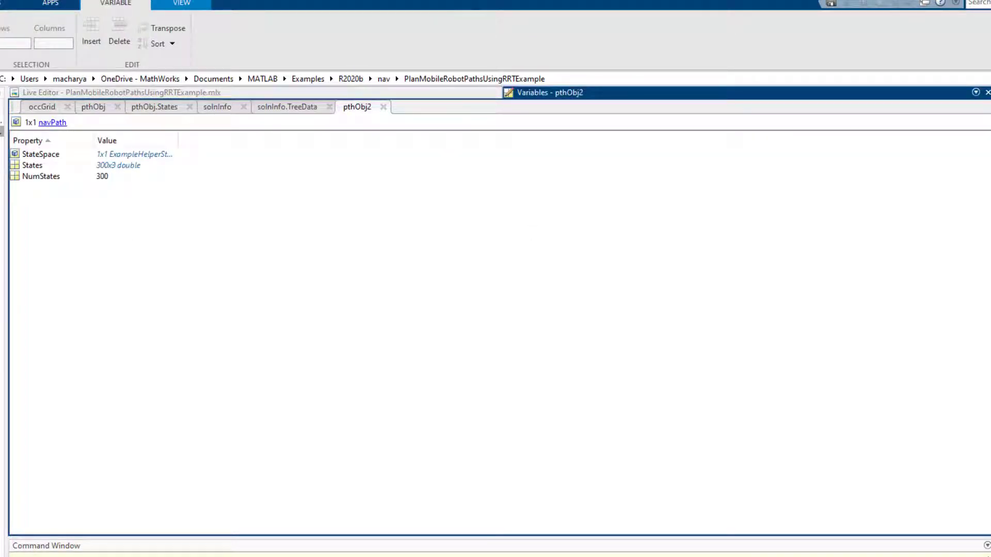
# - Review solnInfo statistics (881 nodes, 7860 iterations) and return to the live script's left-turn path plot
pyautogui.click(217, 108)
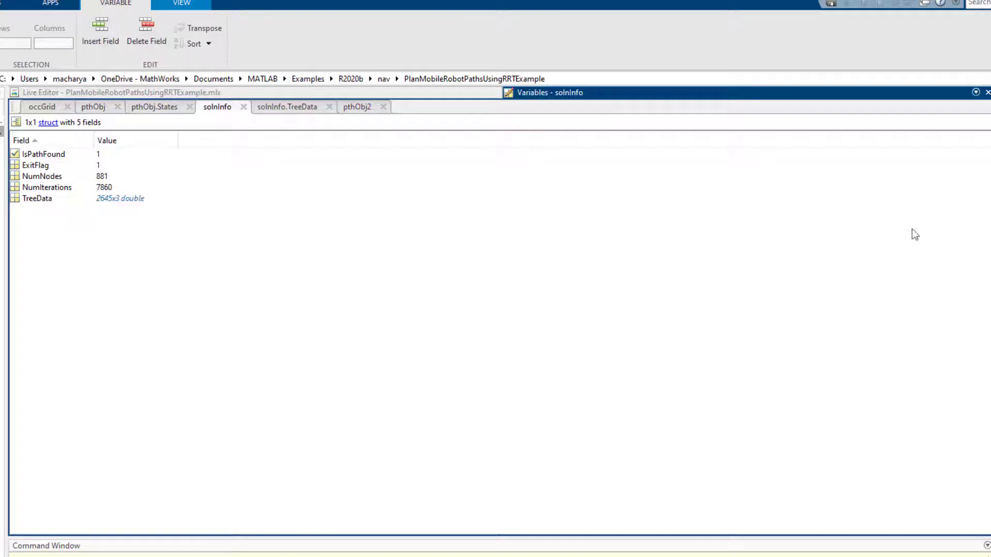
pyautogui.click(102, 177)
pyautogui.click(121, 92)
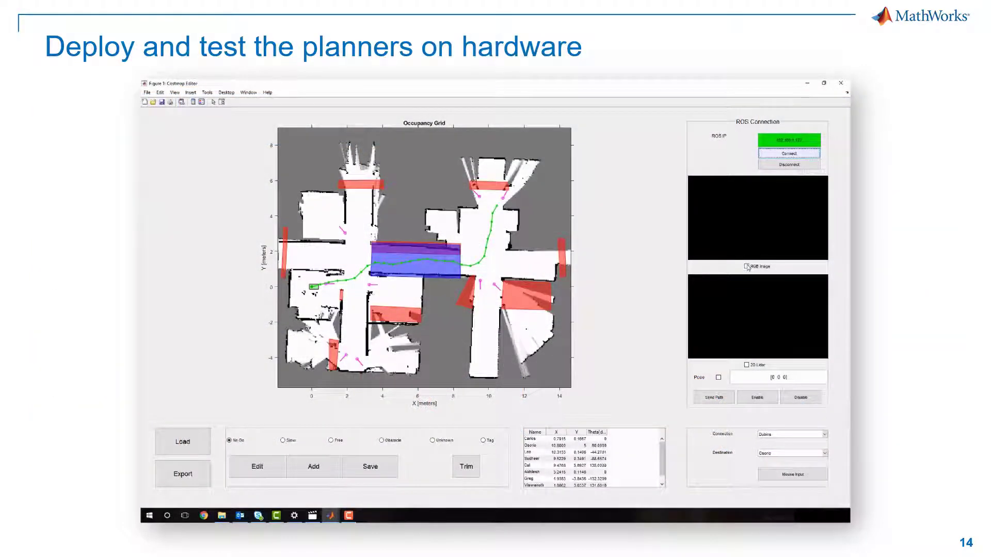
# - Play the hardware-deployment slide video and advance toward the summary slide
pyautogui.click(748, 267)
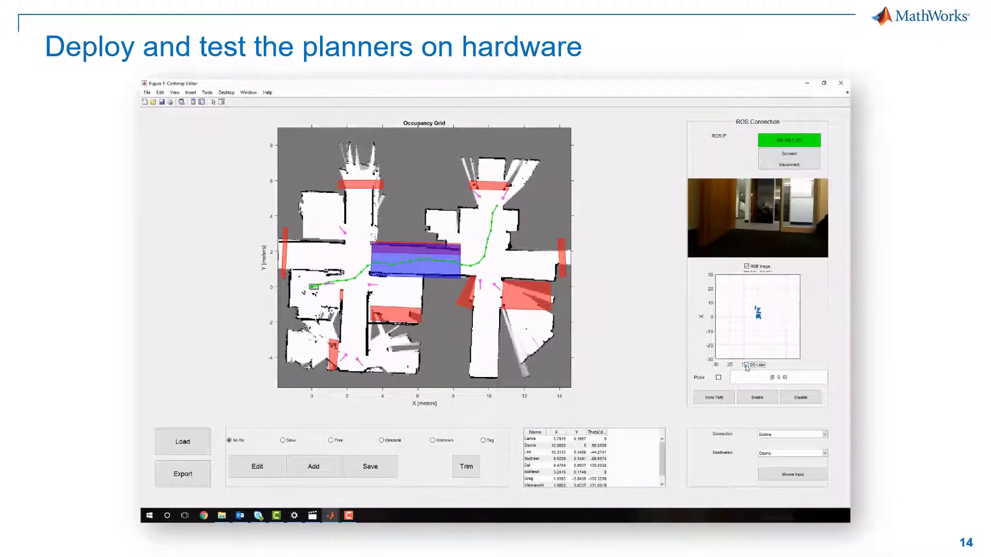
pyautogui.click(728, 397)
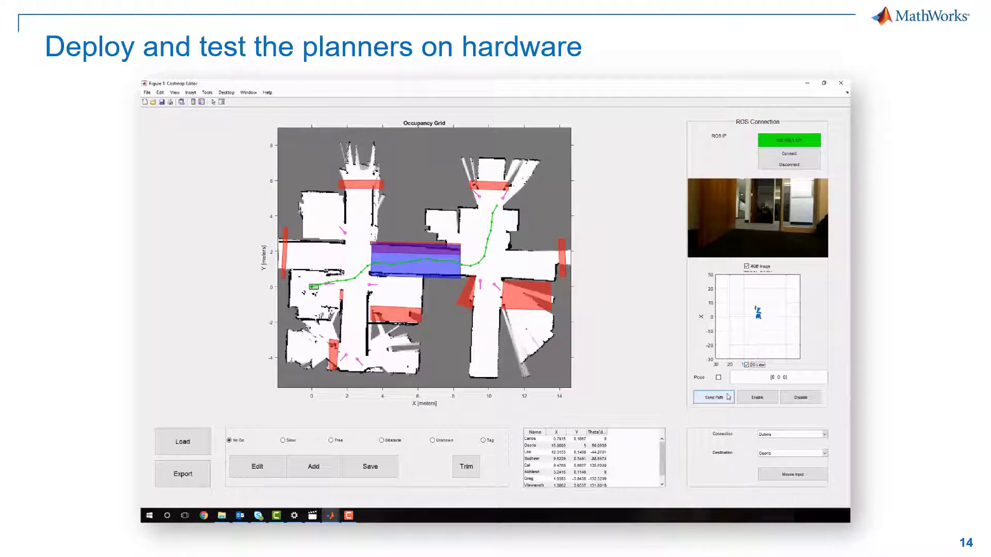